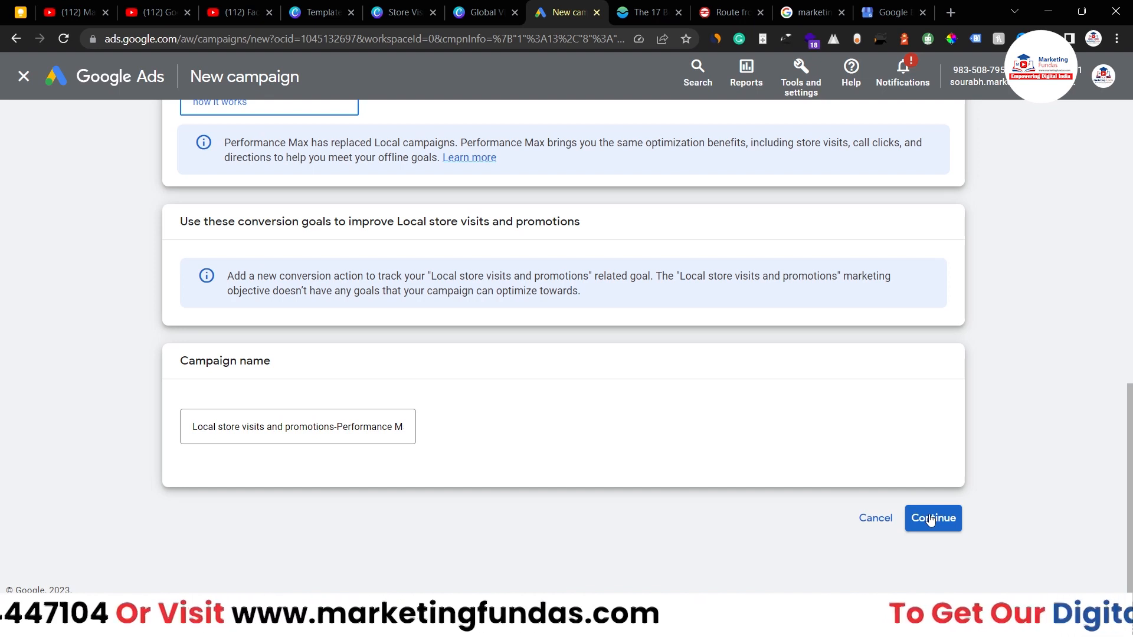
Check the full campaign name, accept it as suggested, and start a new campaign instead of finishing the saved draft
left_click(190, 426)
key("End")
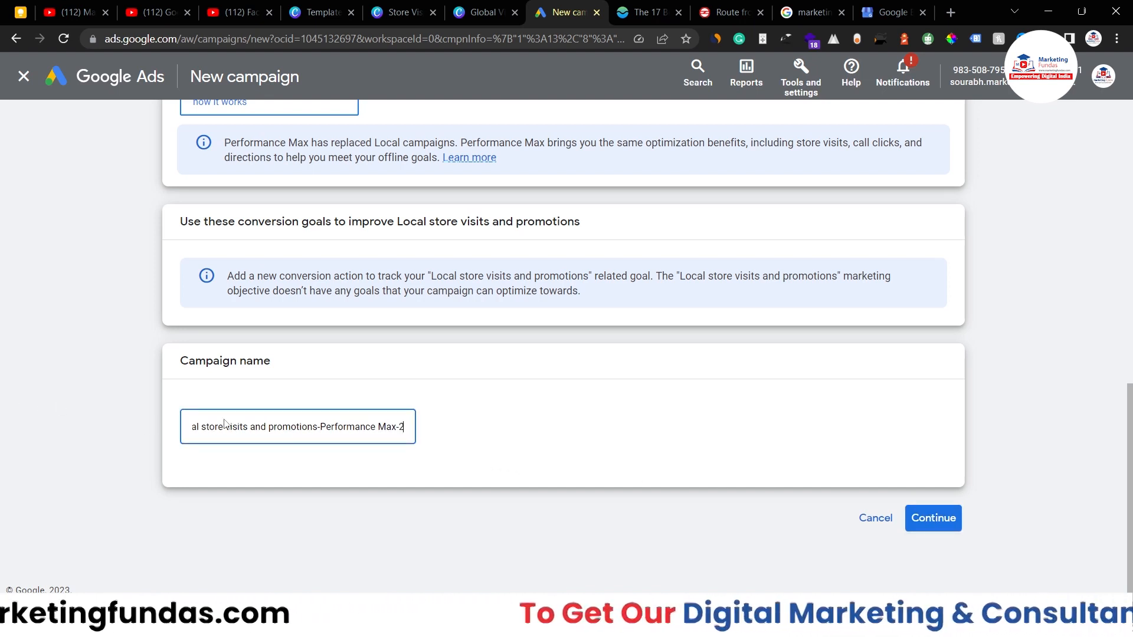
key("Left")
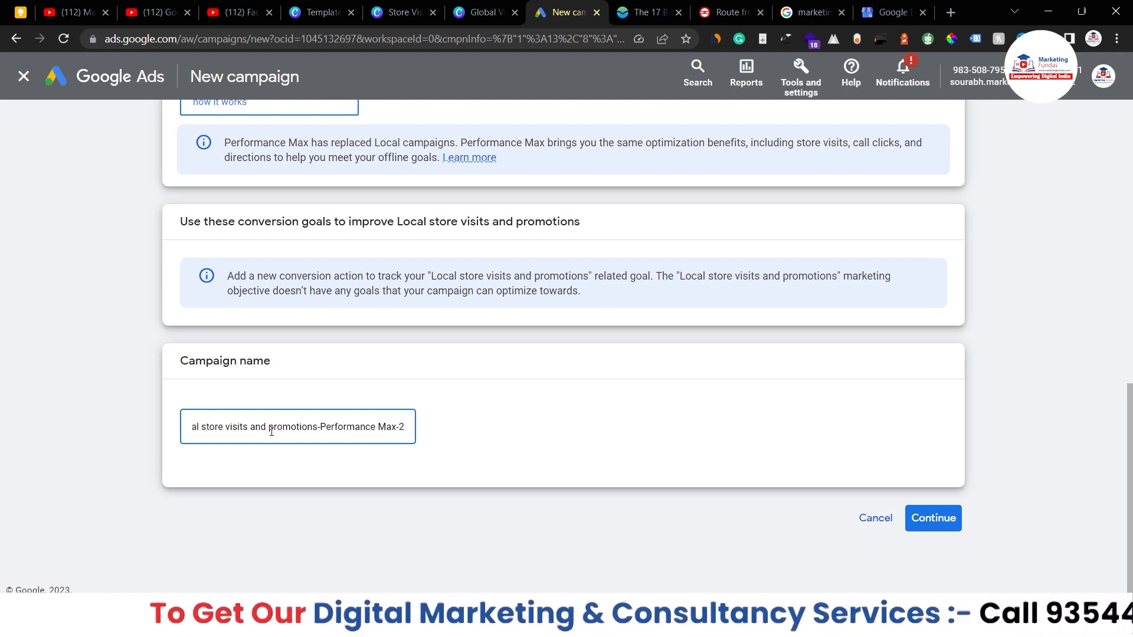
key("Home")
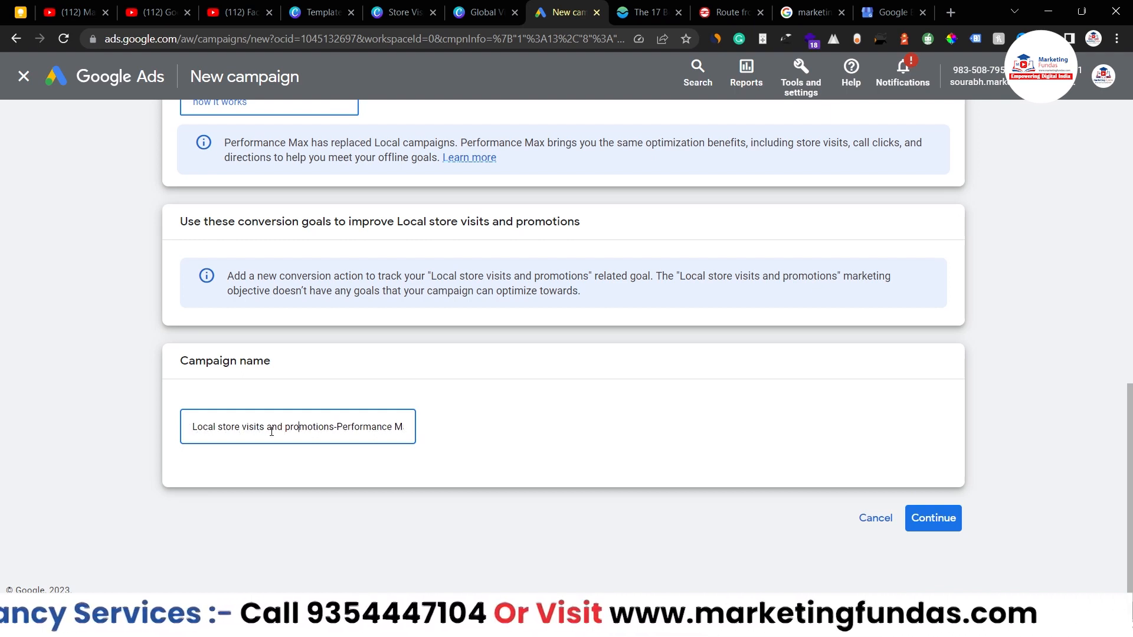
key("End")
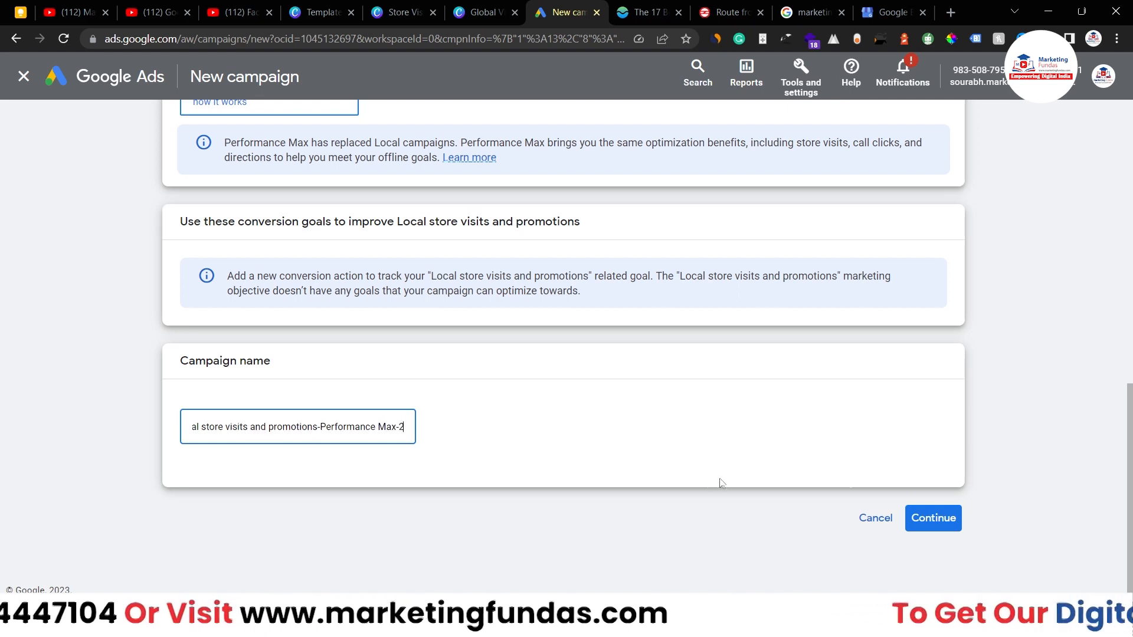
left_click(924, 517)
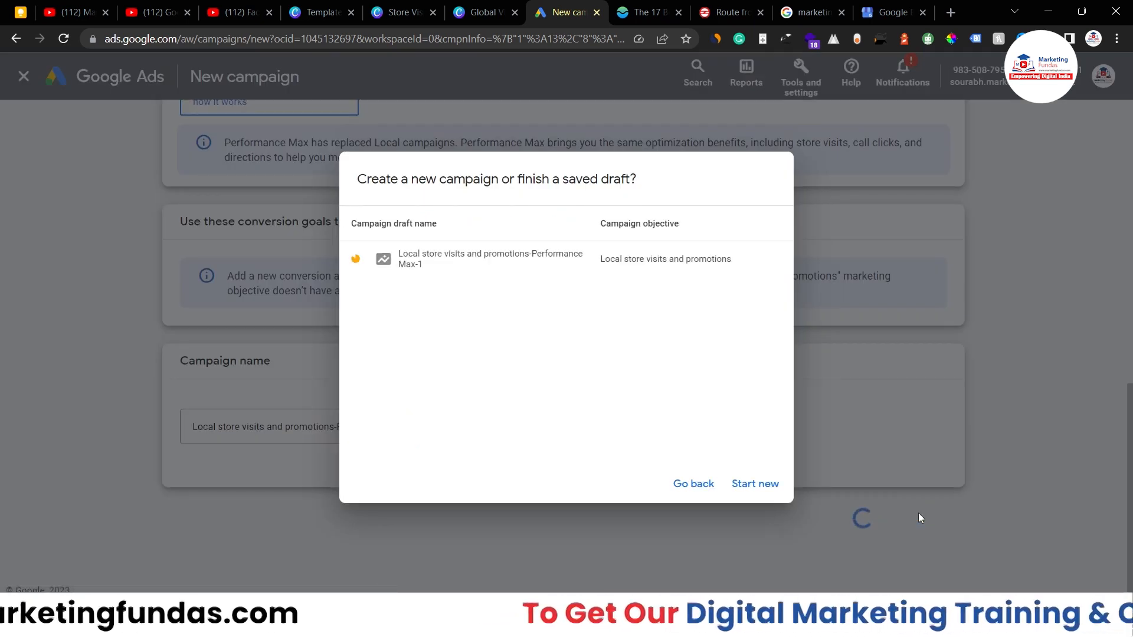
left_click(751, 485)
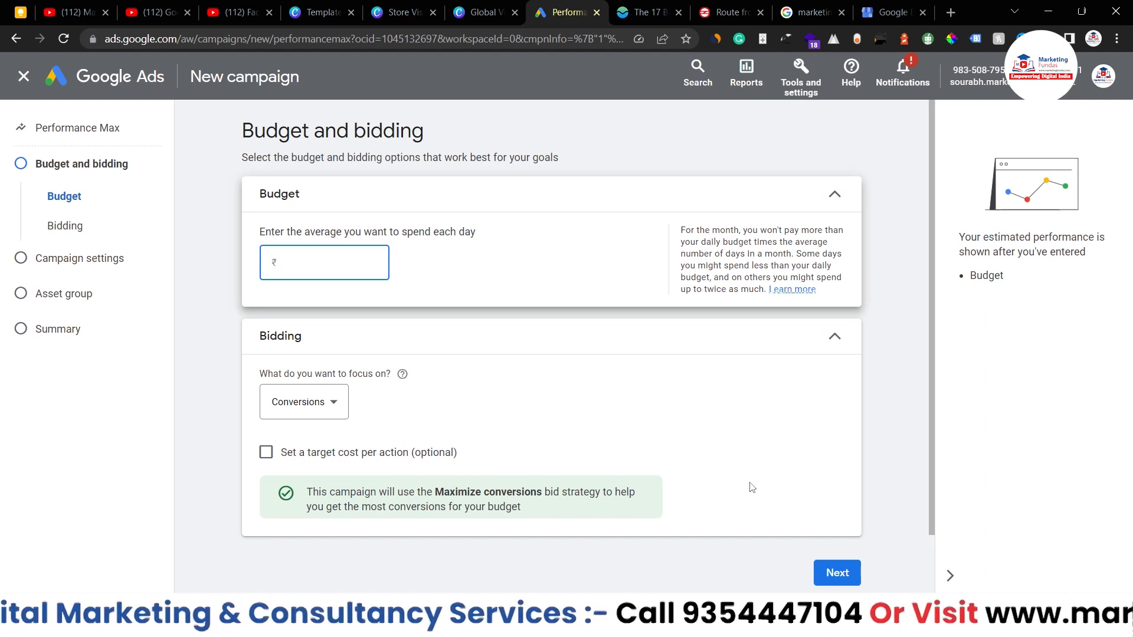
Set the average daily budget to ₹500.00 and keep Conversions as the bidding focus
type("500")
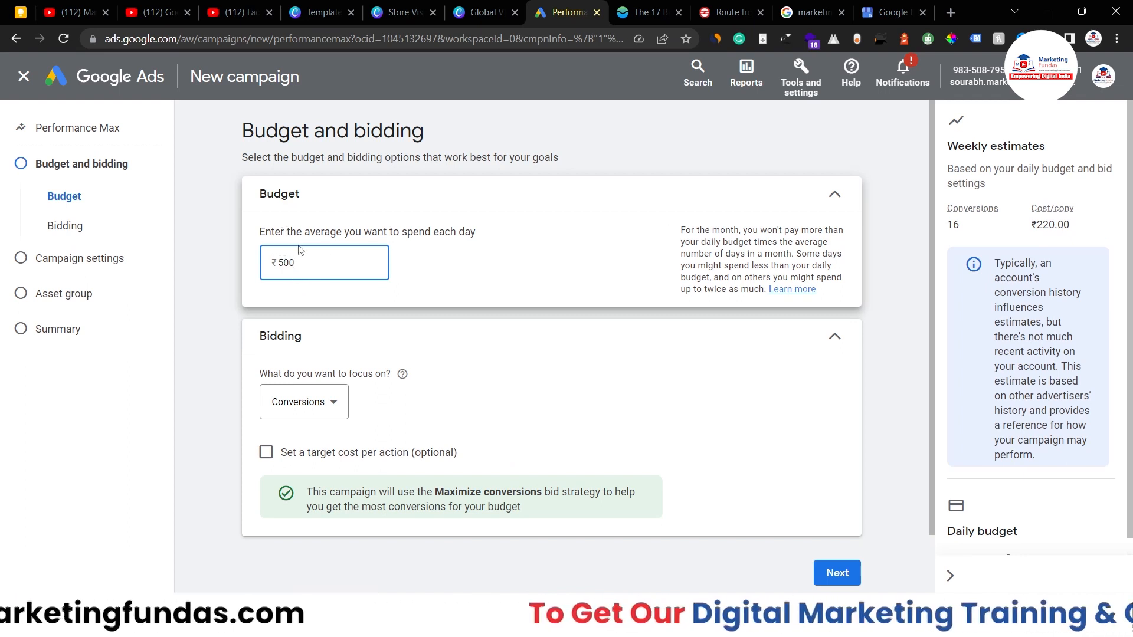
type(".00")
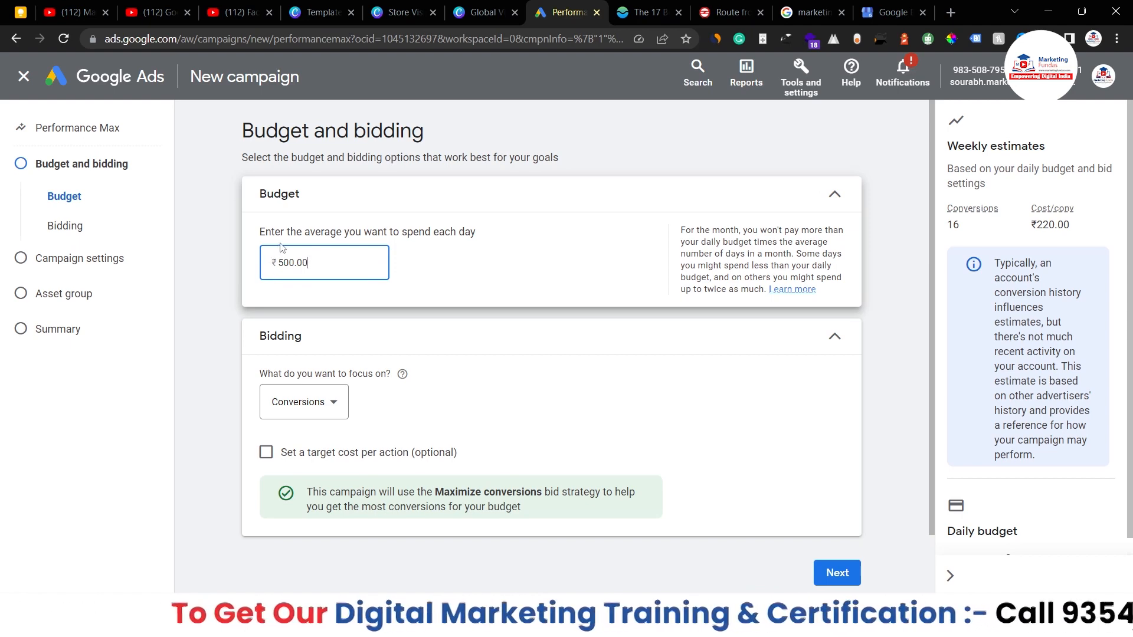
scroll(295, 301, "down", 1)
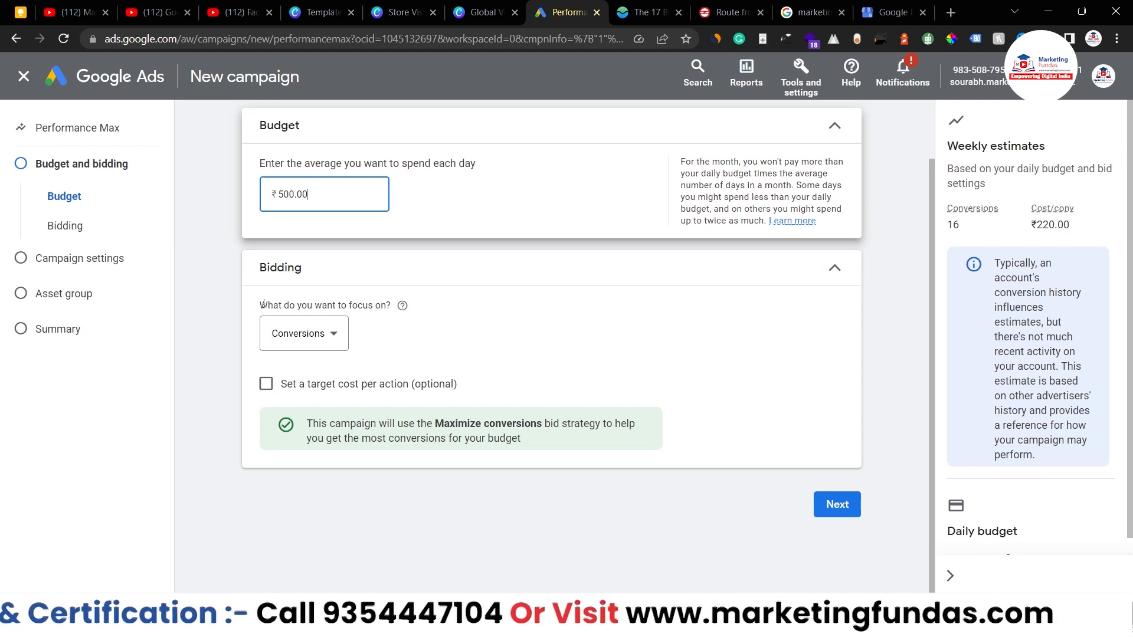
left_click(325, 332)
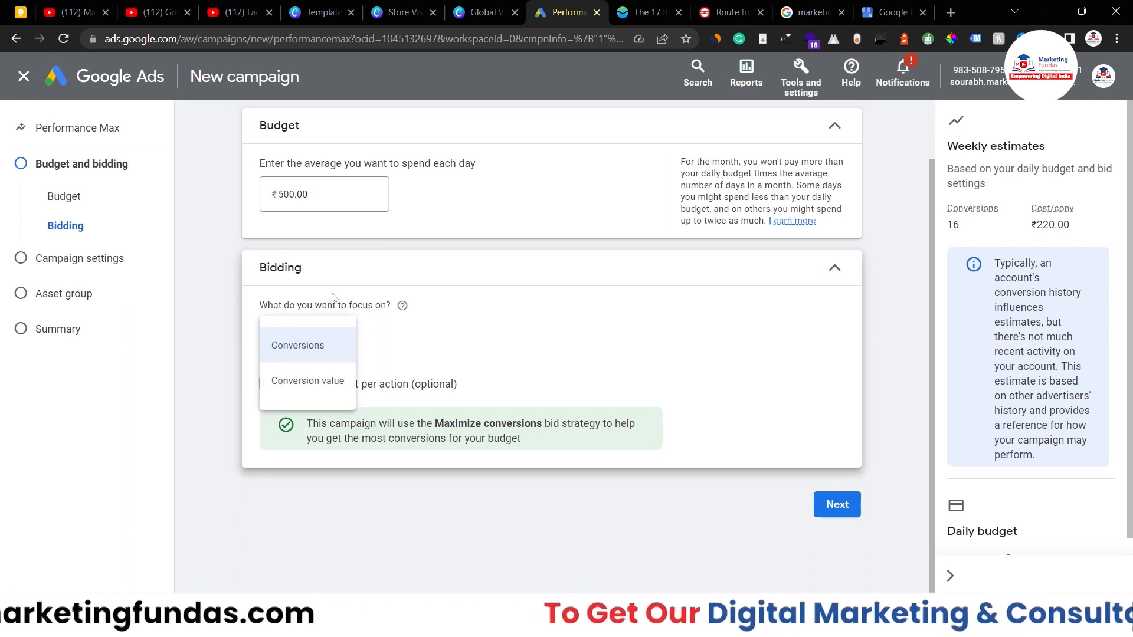
left_click(321, 351)
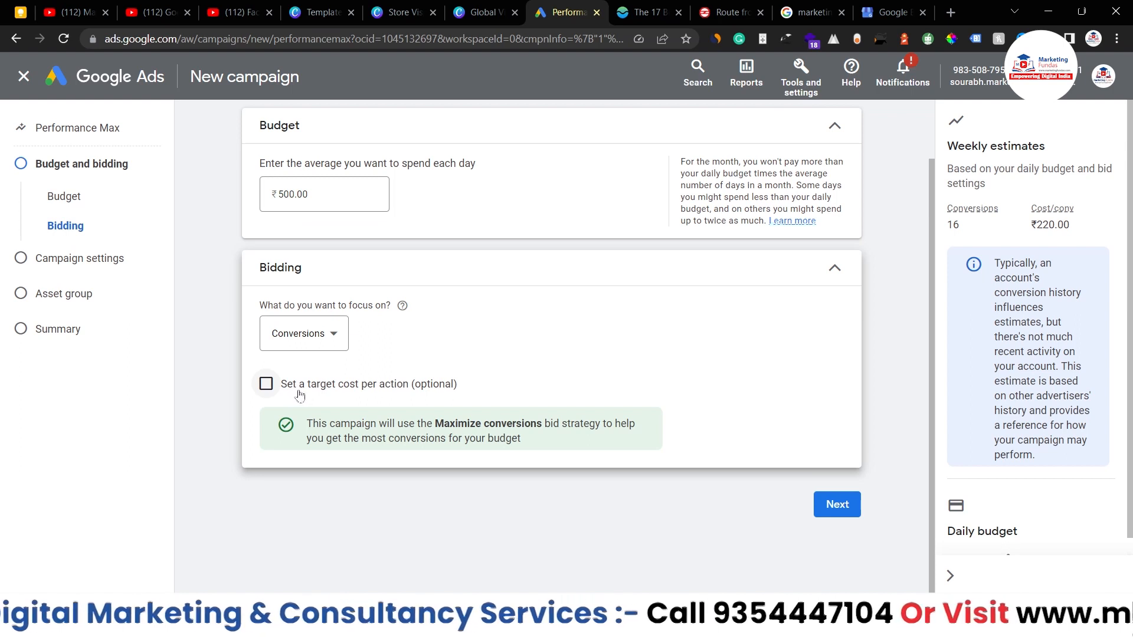
left_click(264, 390)
left_click(317, 439)
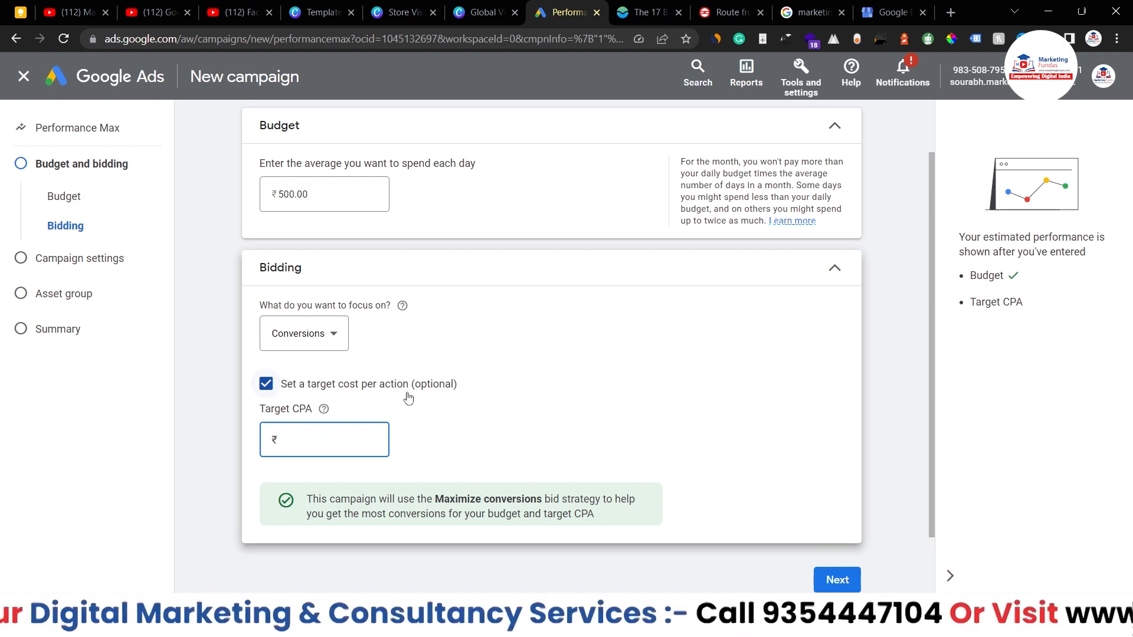
left_click(266, 387)
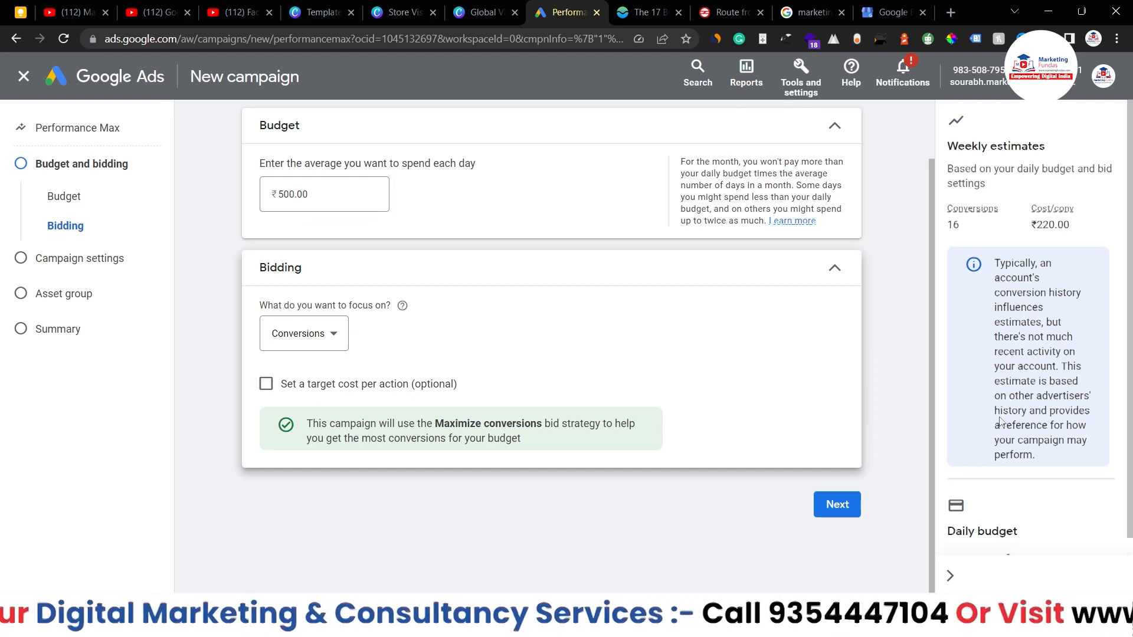
Proceed from budget and bidding to the campaign settings and choose to enter another location for targeting
scroll(1000, 422, "down", 1)
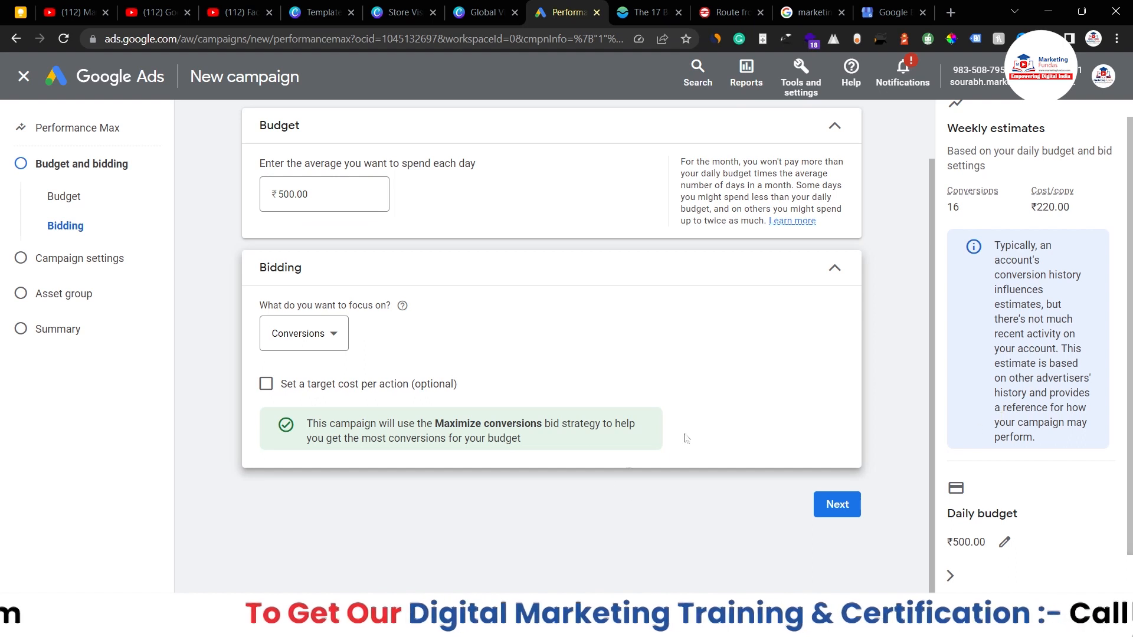
left_click(848, 518)
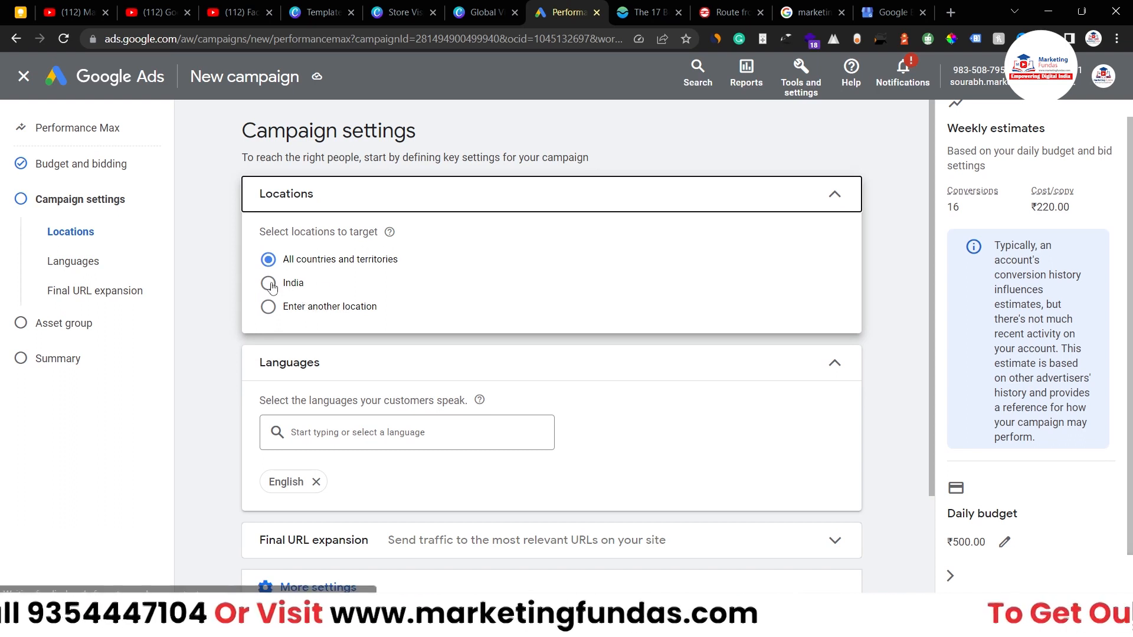
left_click(269, 284)
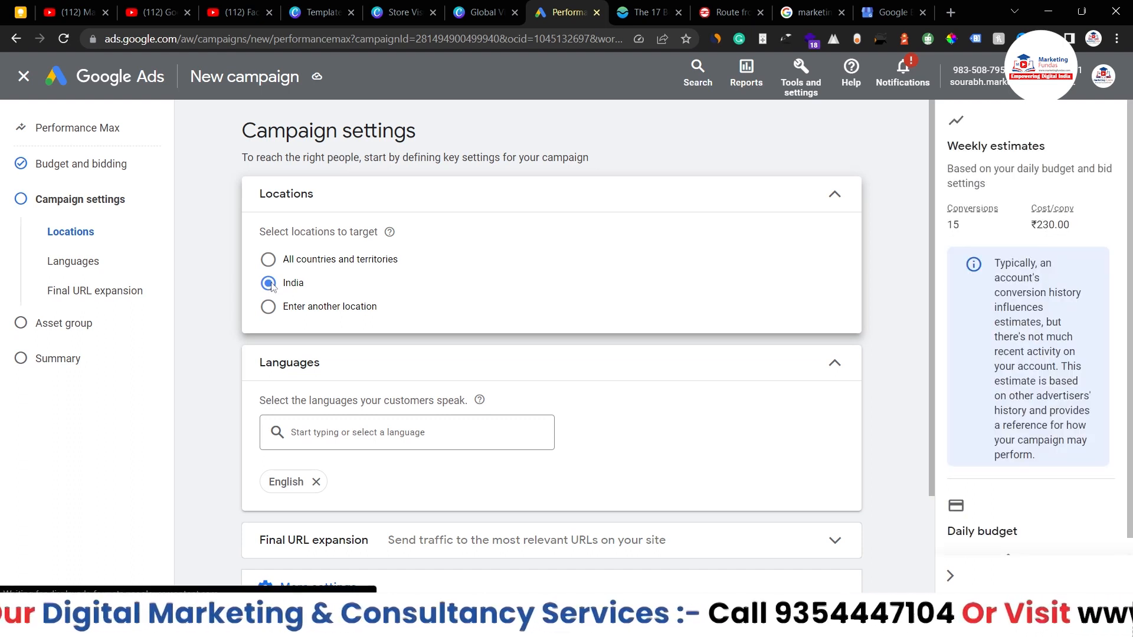
scroll(1032, 438, "down", 1)
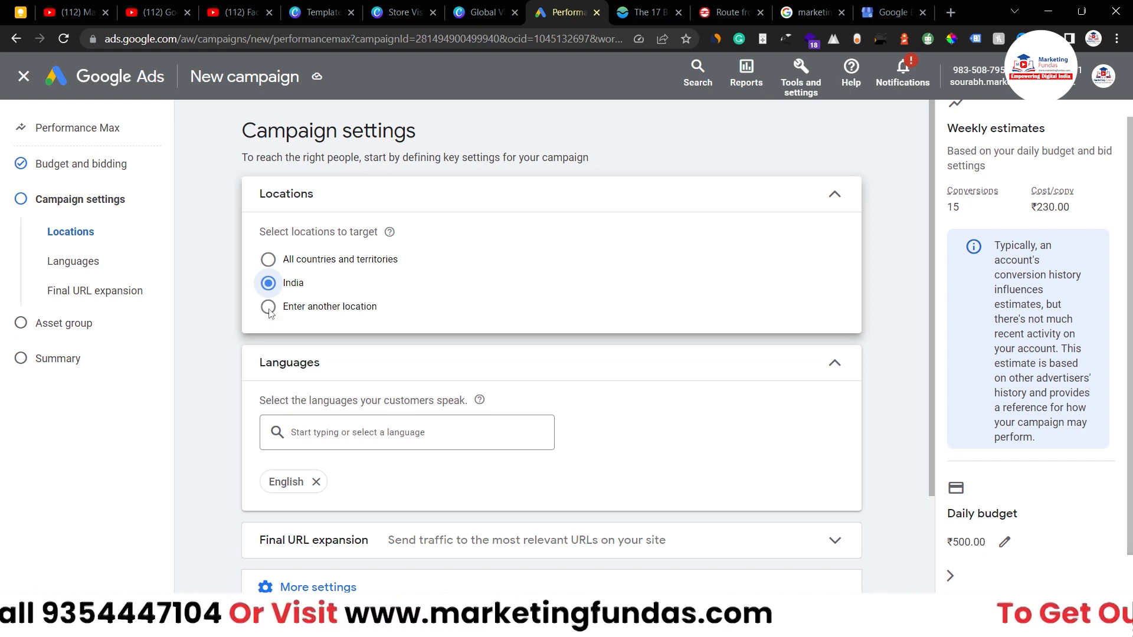
left_click(269, 308)
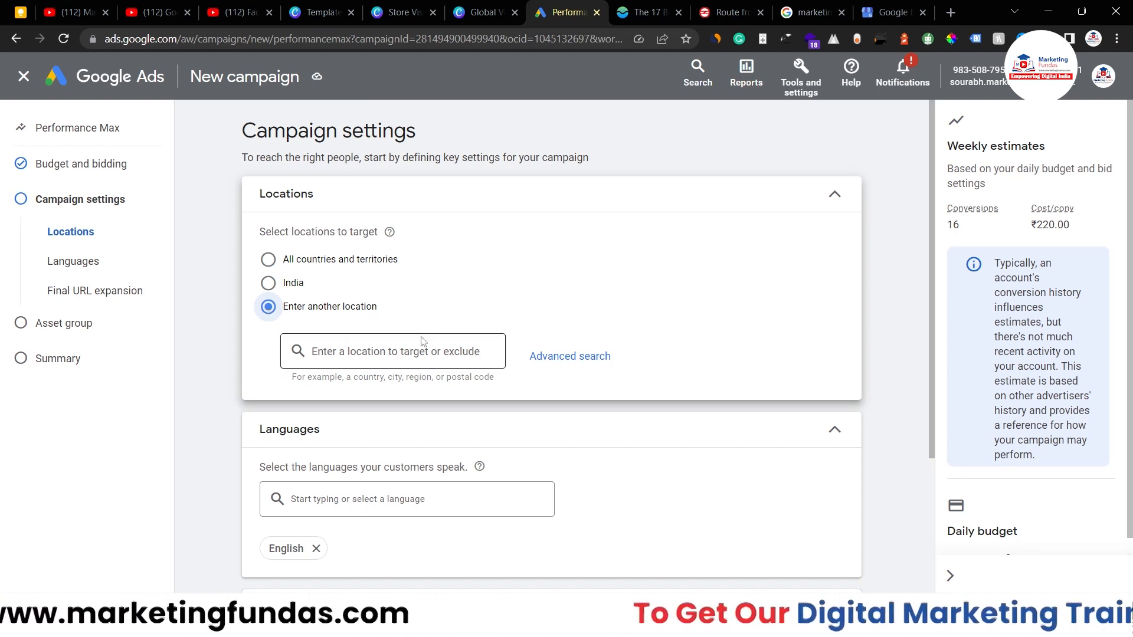
left_click(590, 361)
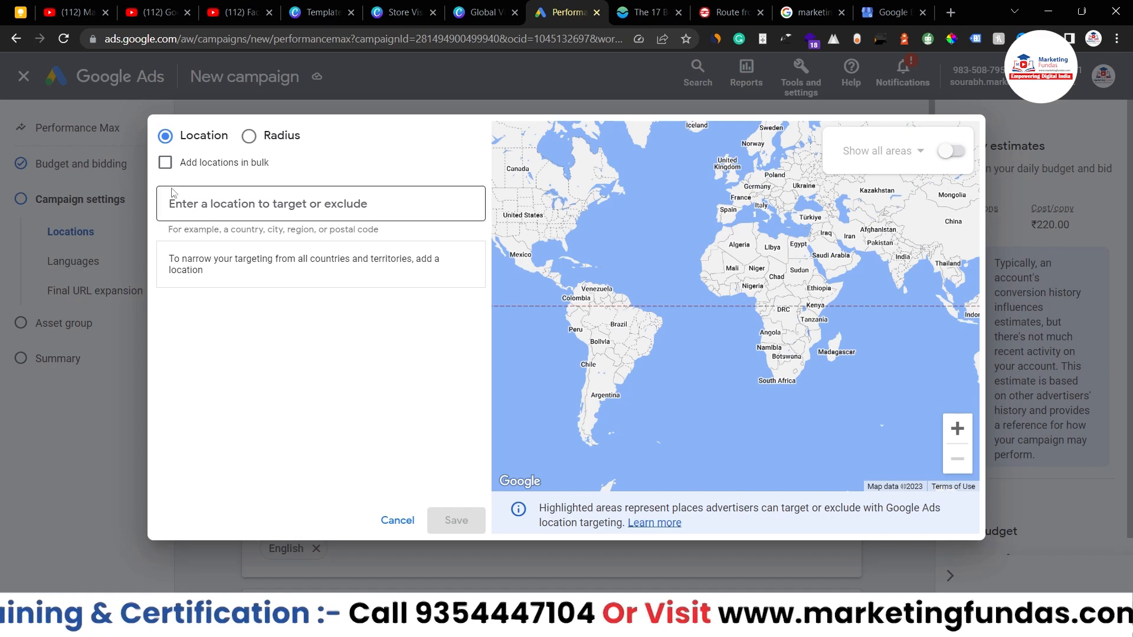
left_click(393, 520)
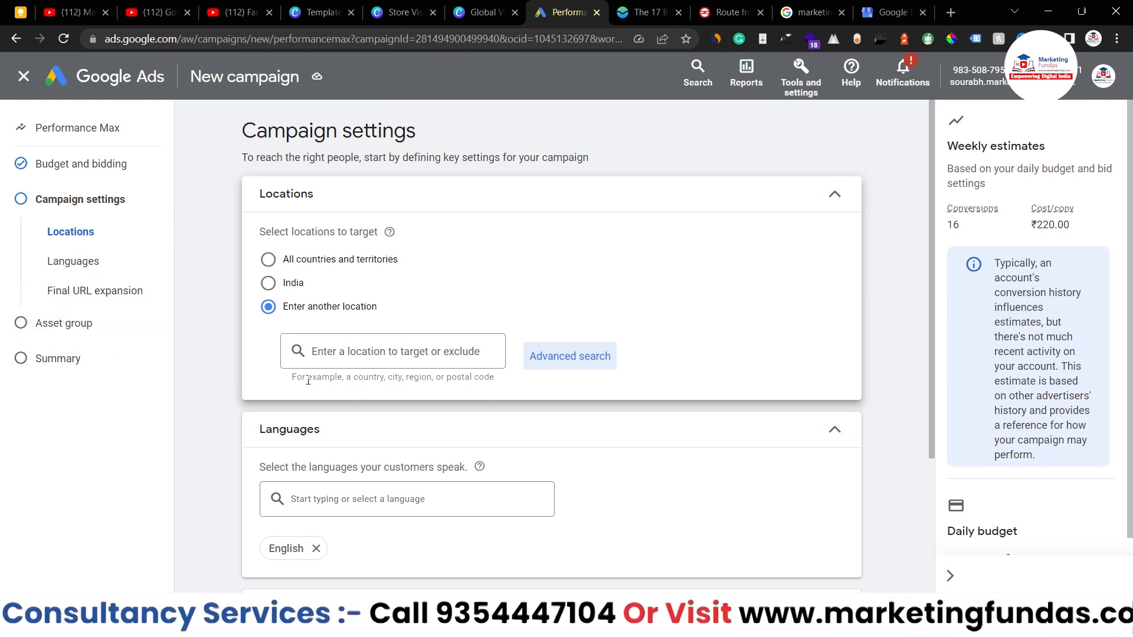
left_click(414, 499)
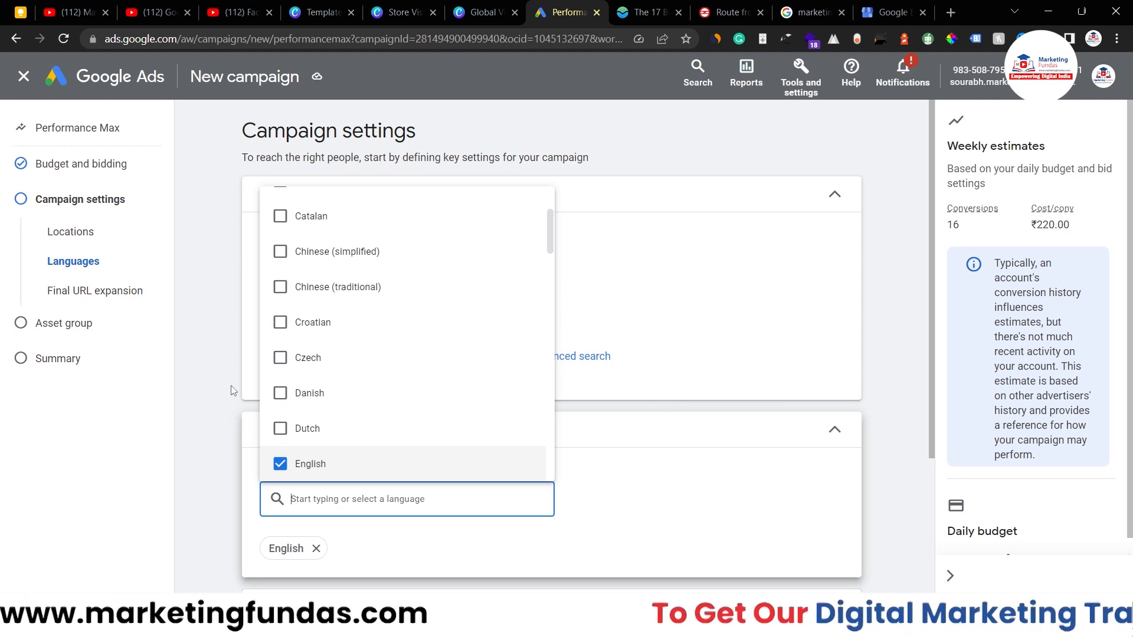
left_click(232, 354)
Search the locations for delhi and target the union territory of Delhi, India
left_click(346, 352)
type("delhi")
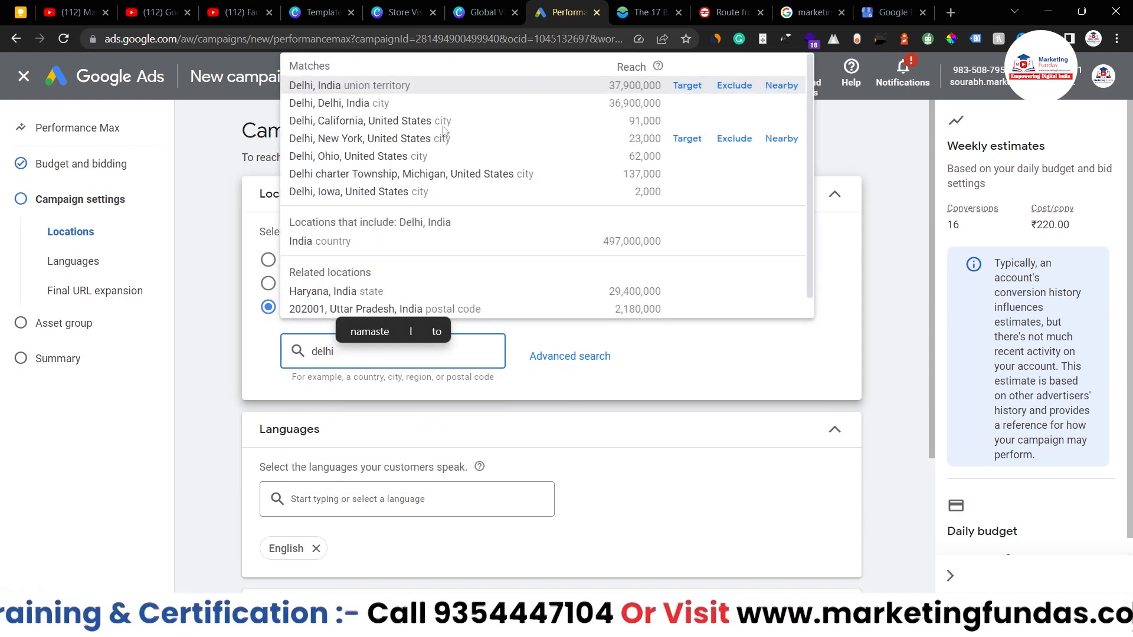
left_click(685, 86)
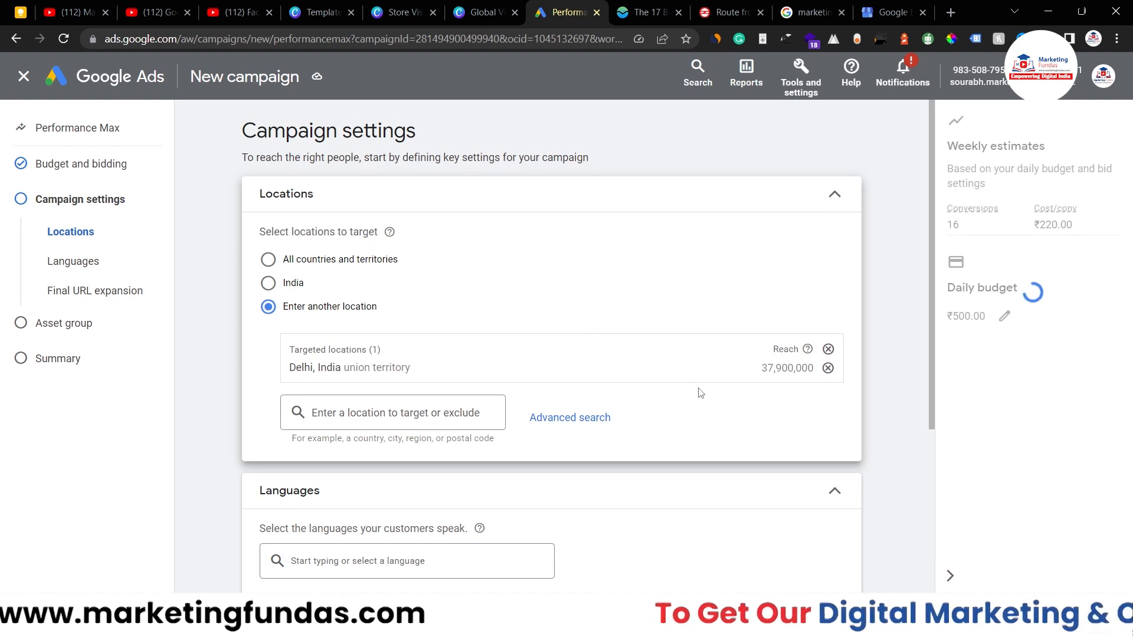
Add Hindi to the campaign's customer languages alongside English
scroll(701, 393, "down", 2)
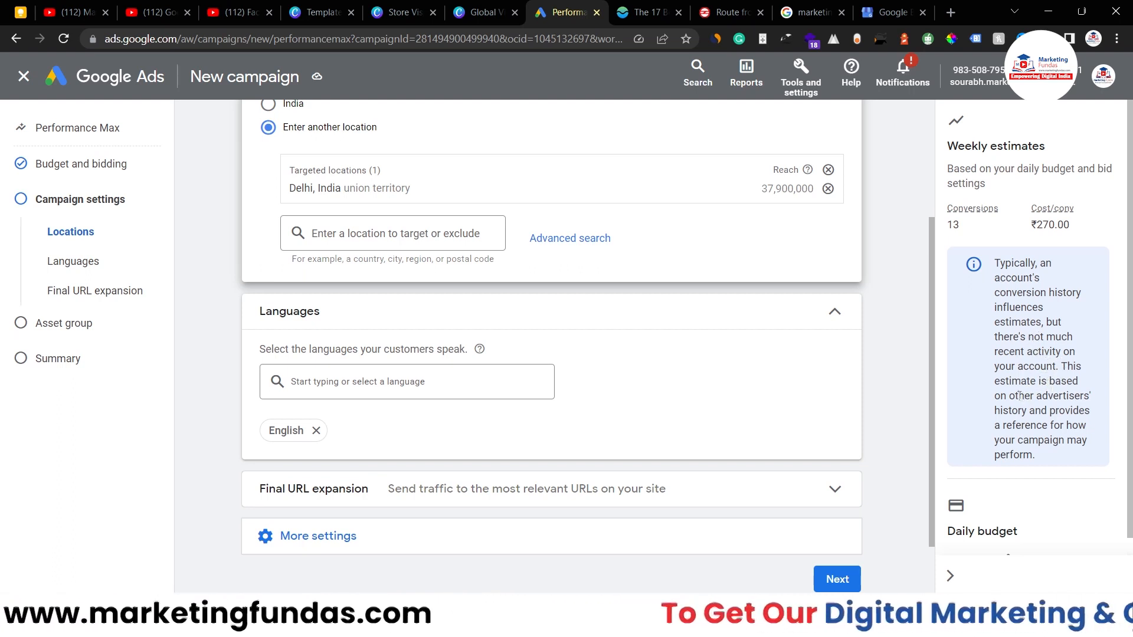
scroll(1038, 411, "down", 1)
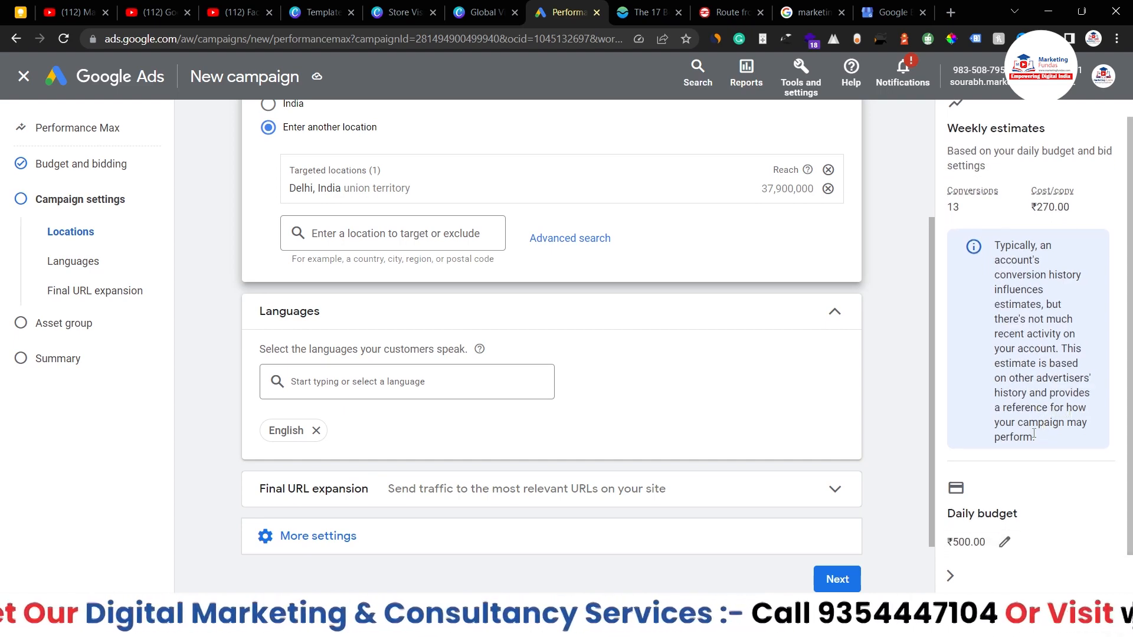
scroll(1034, 434, "up", 1)
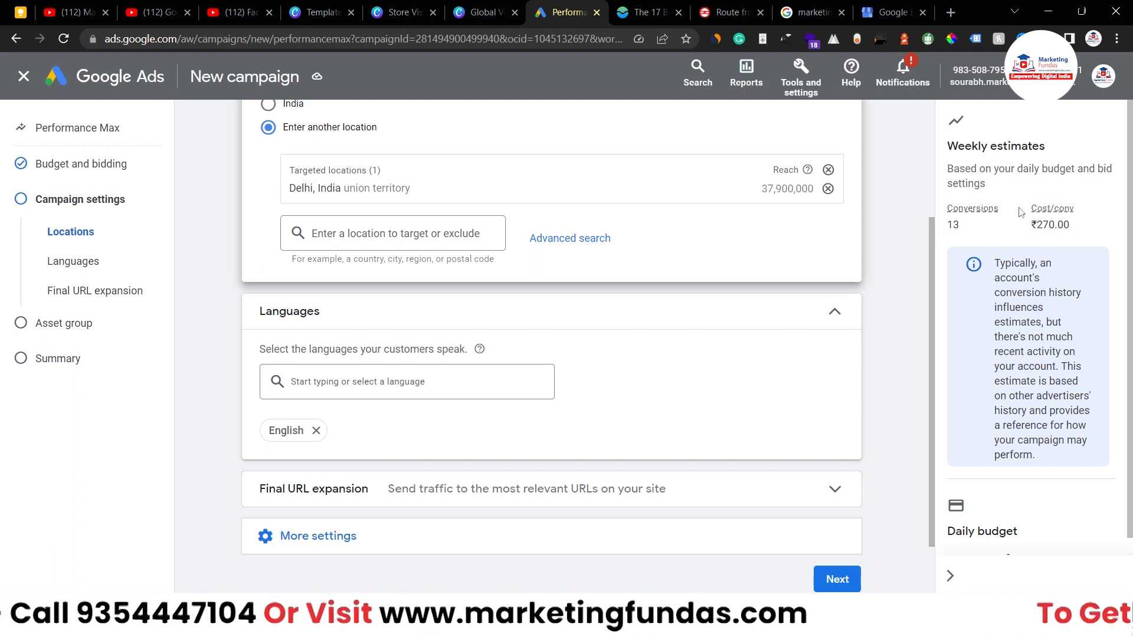
left_click(379, 383)
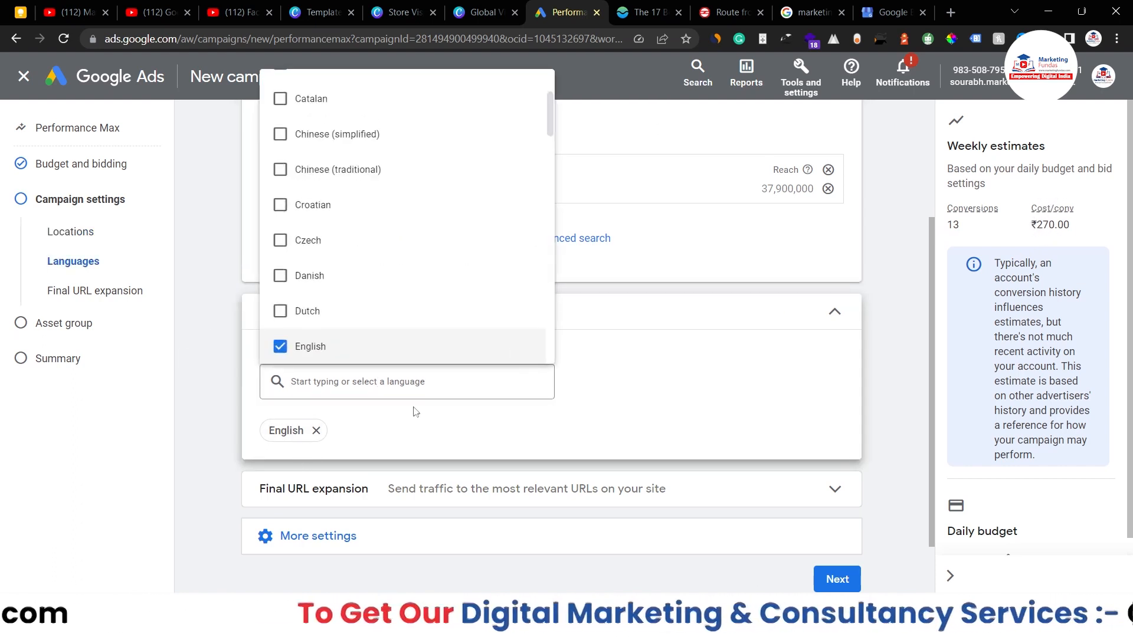
left_click(348, 384)
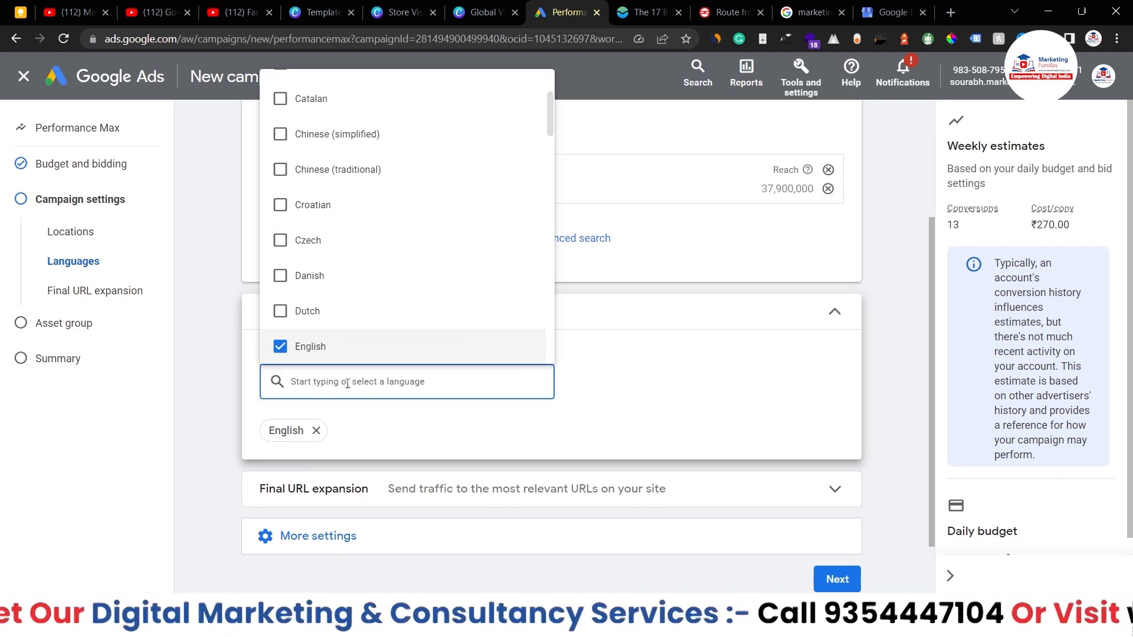
type("hindi")
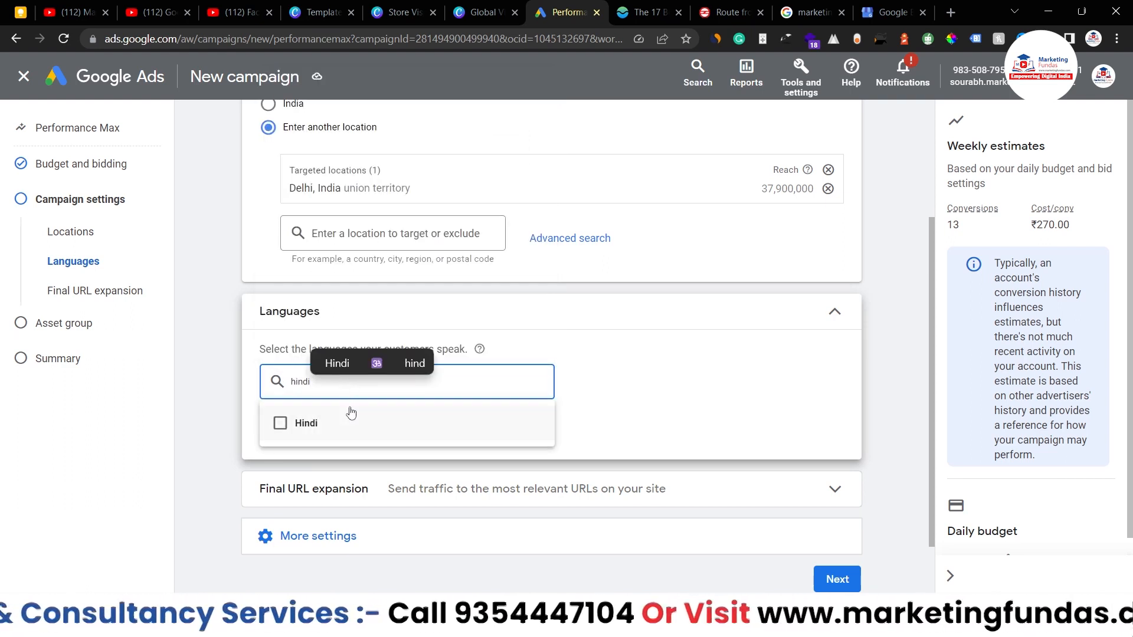
left_click(352, 423)
left_click(588, 403)
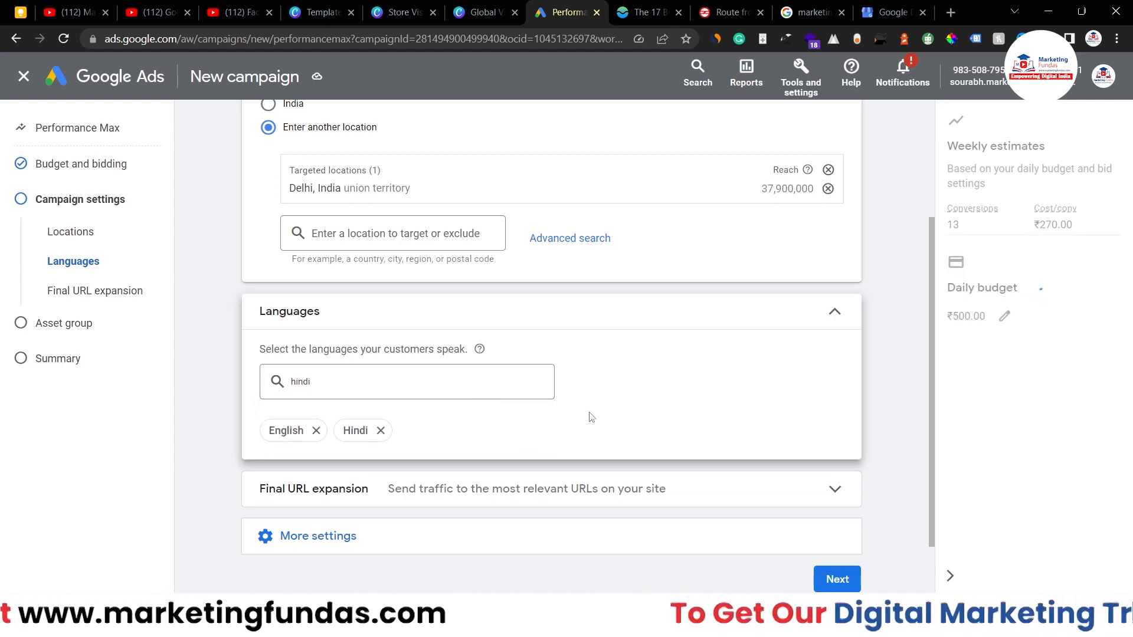
Examine the Final URL expansion options for sending traffic, leaving the selected option as it is
scroll(590, 416, "down", 2)
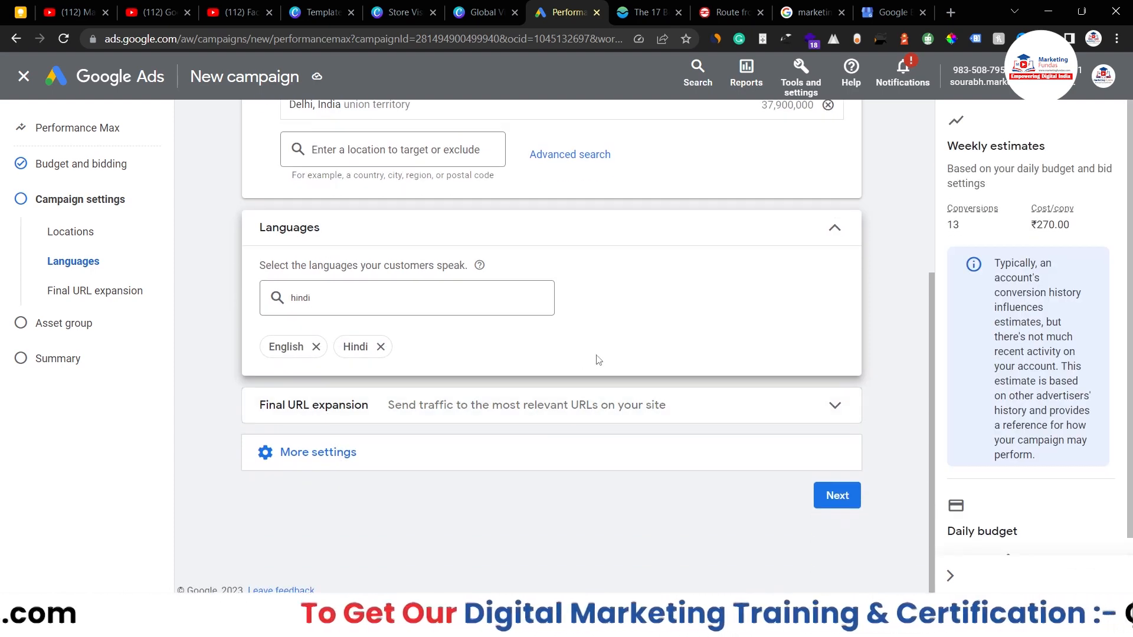
left_click(640, 399)
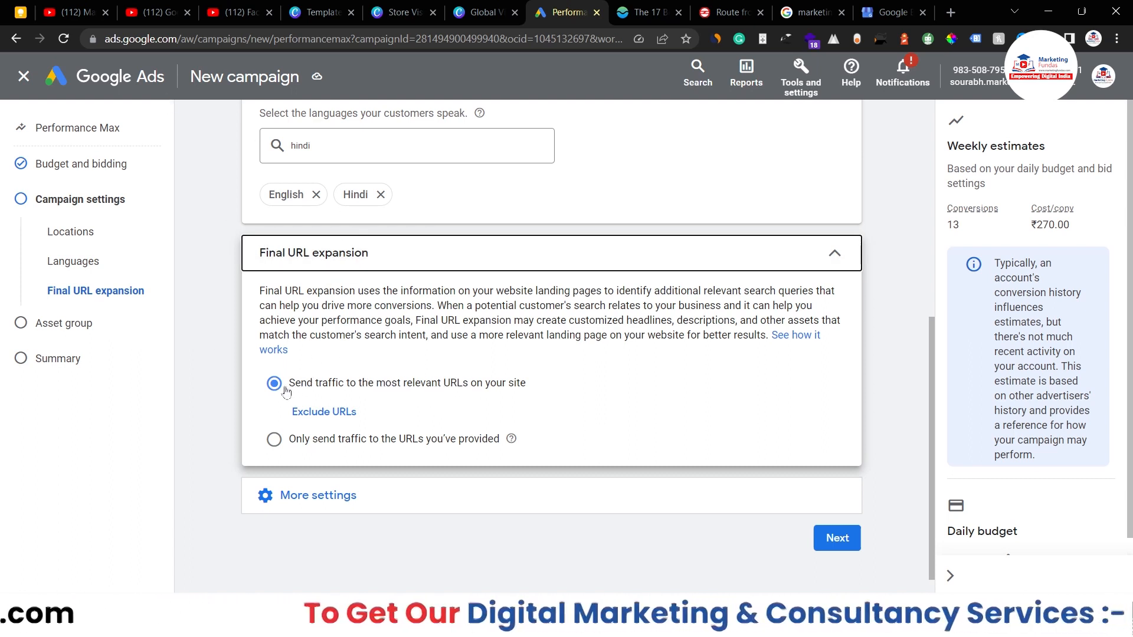
left_click(842, 253)
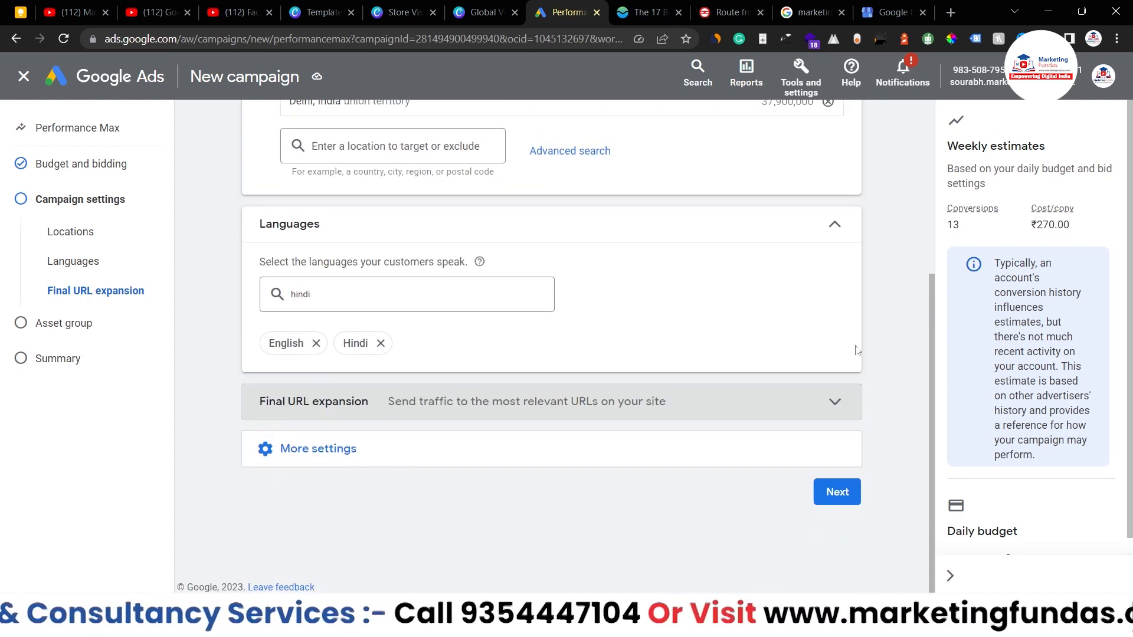
Show the additional campaign settings and review the ad schedule, start and end dates, and campaign URL options
left_click(663, 447)
scroll(663, 445, "down", 2)
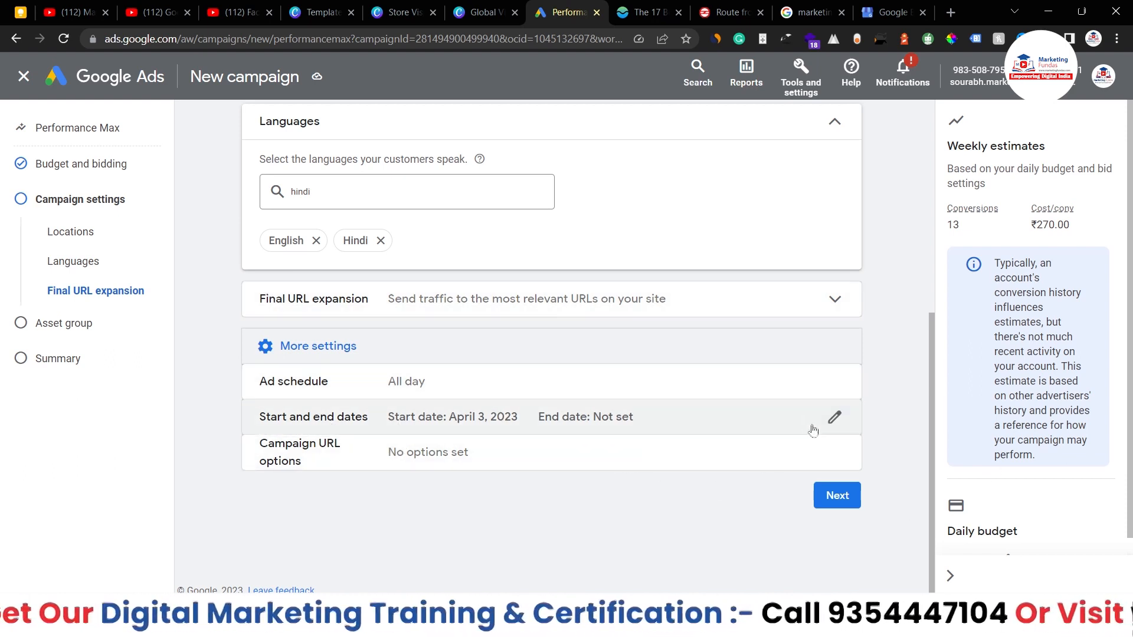
scroll(830, 476, "up", 1)
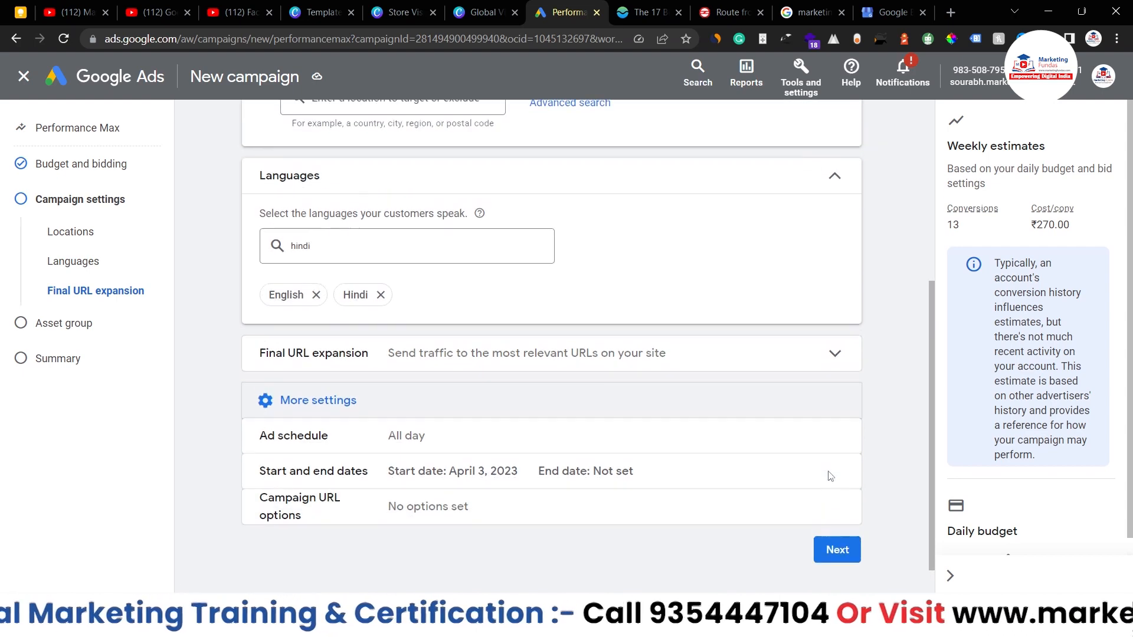
Continue to the asset group stage and look over its name, asset fields and ad previews
left_click(842, 550)
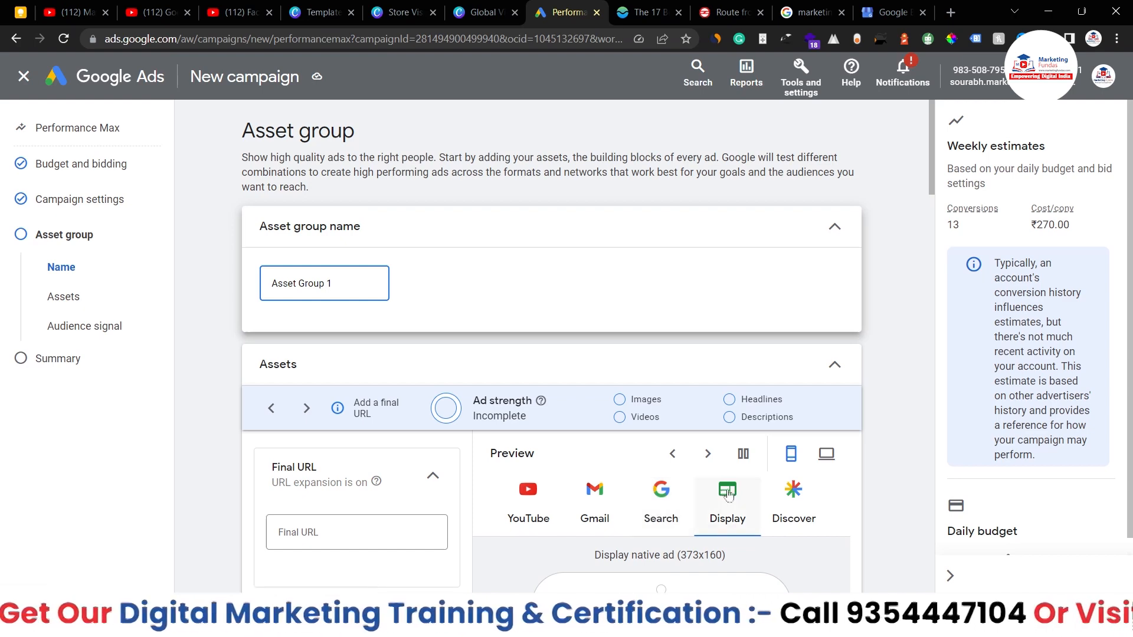
scroll(901, 460, "down", 2)
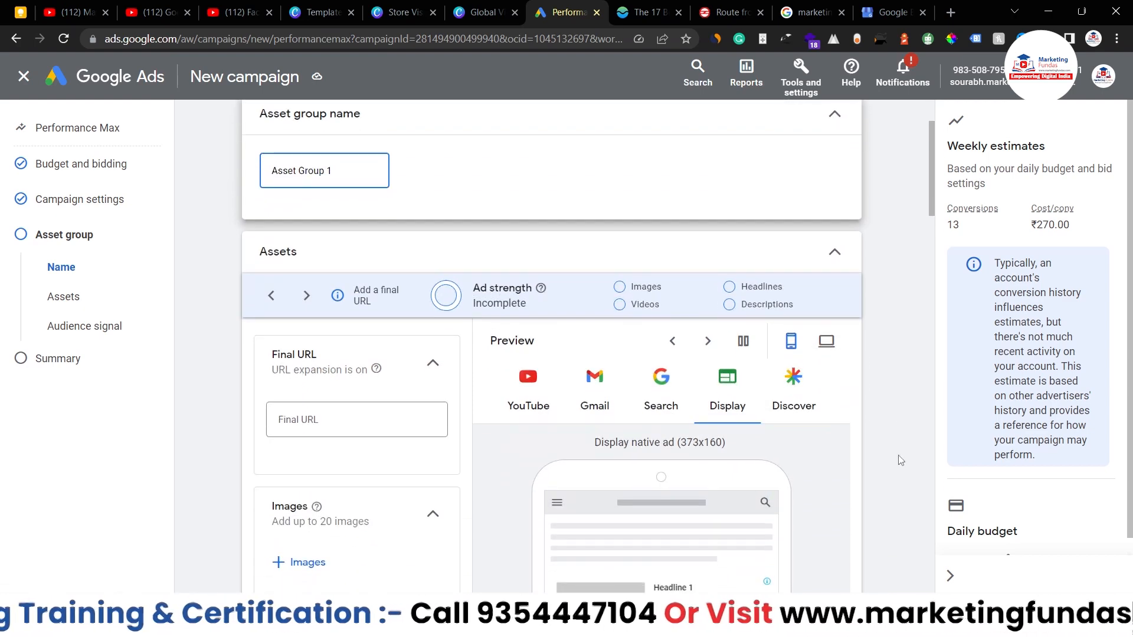
scroll(900, 460, "down", 2)
scroll(901, 460, "up", 4)
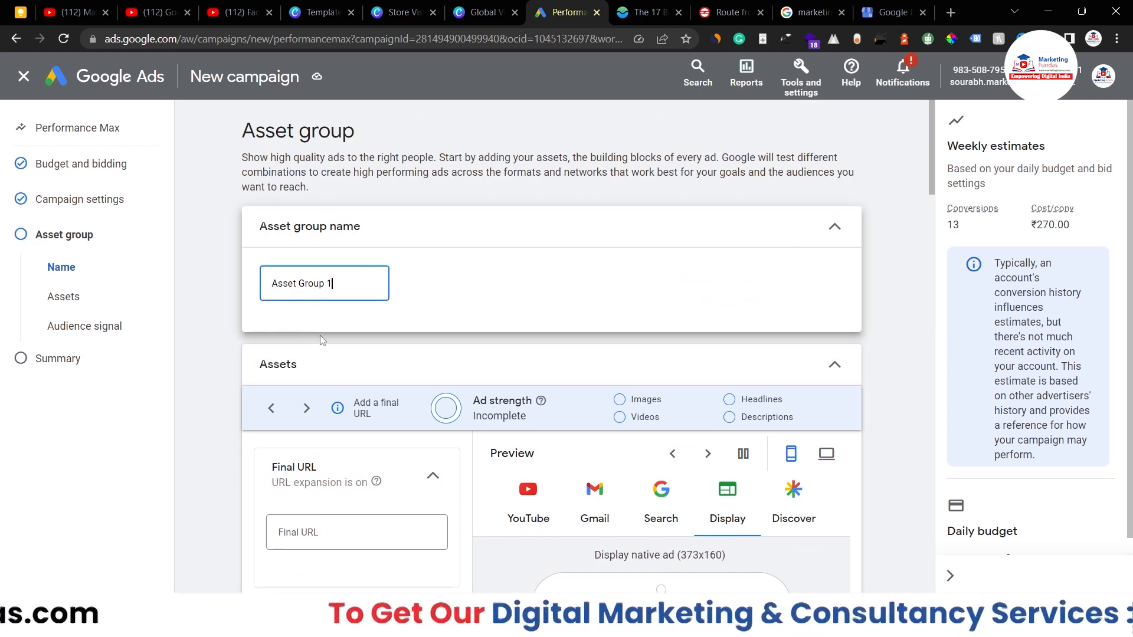
scroll(319, 335, "down", 2)
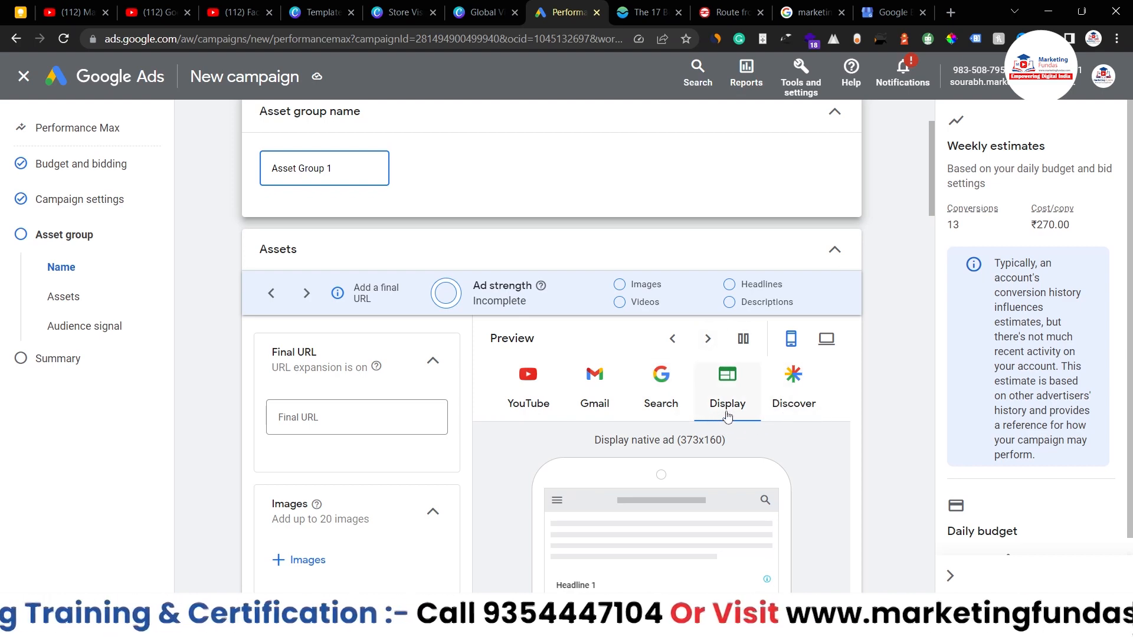
scroll(727, 416, "down", 1)
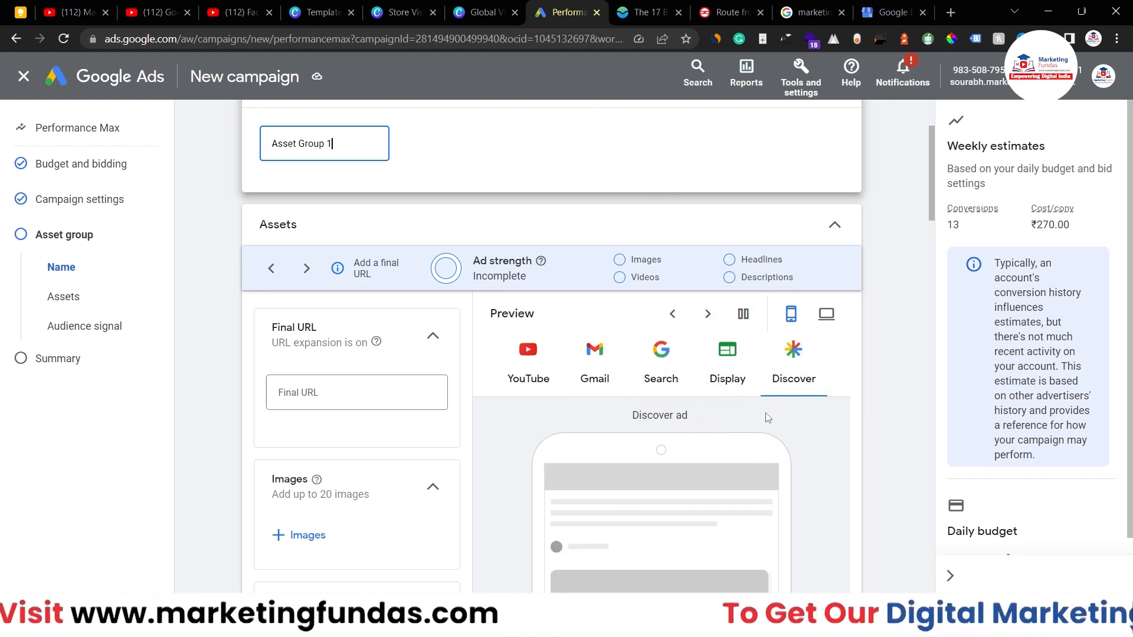
scroll(737, 407, "down", 3)
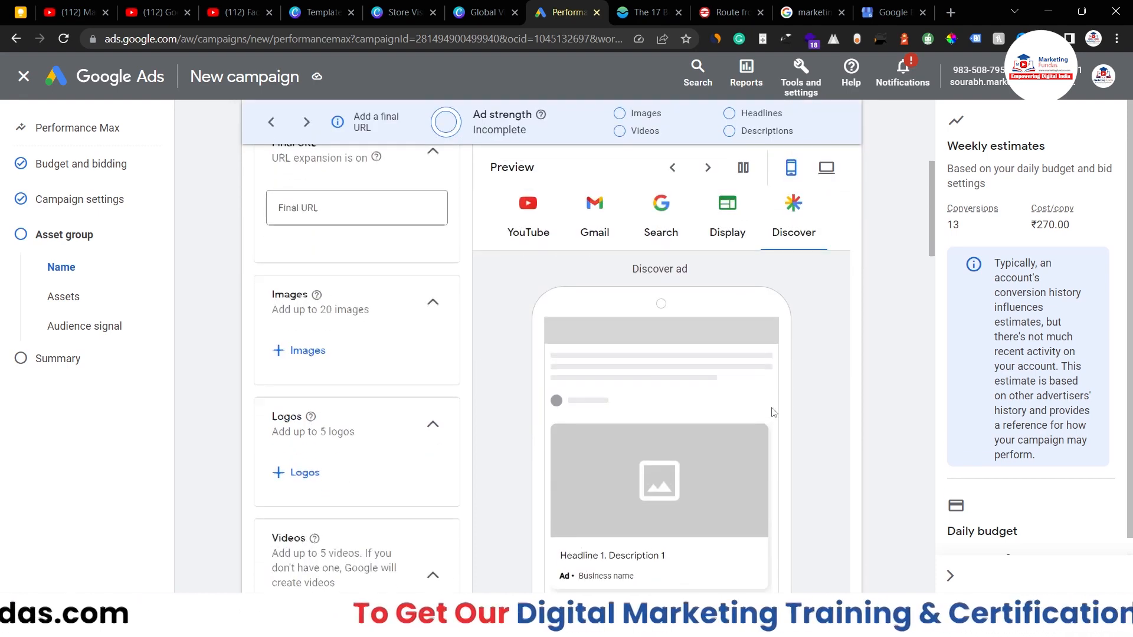
scroll(773, 412, "up", 2)
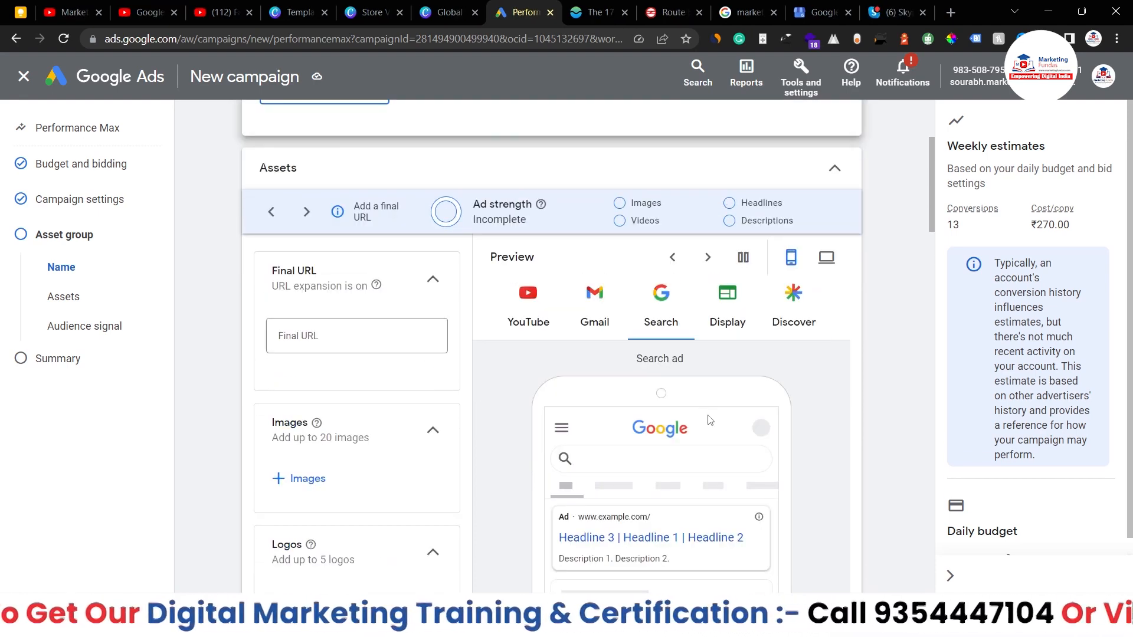
scroll(589, 508, "down", 6)
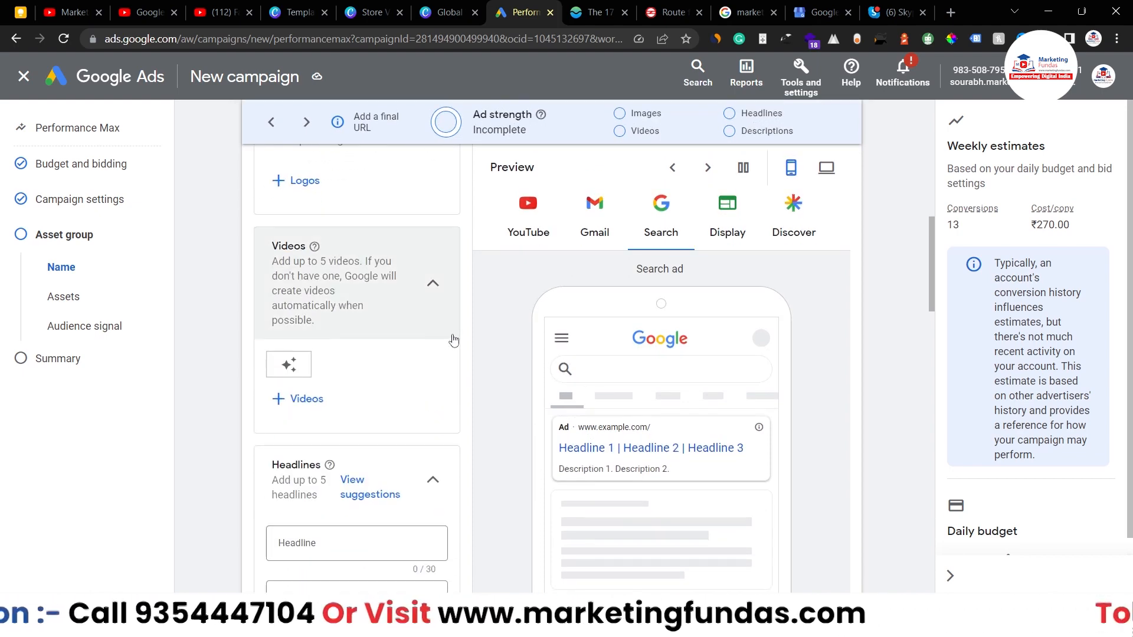
scroll(454, 341, "up", 6)
scroll(453, 341, "up", 2)
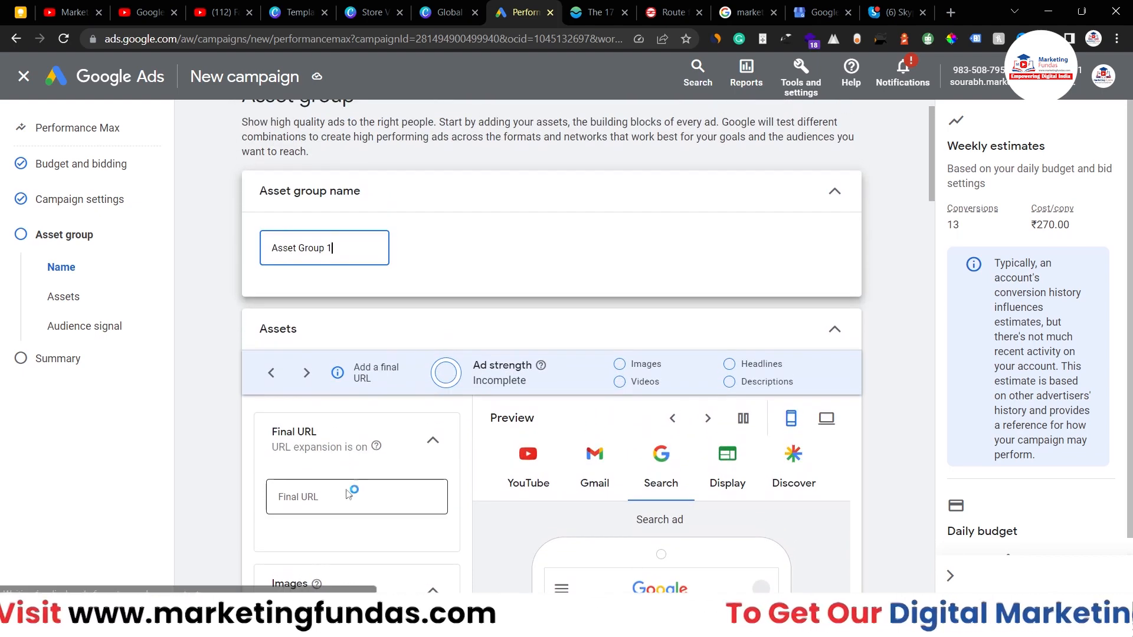
Open marketingfundas.com in a new browser tab and copy its address for the asset group's final URL
left_click(333, 497)
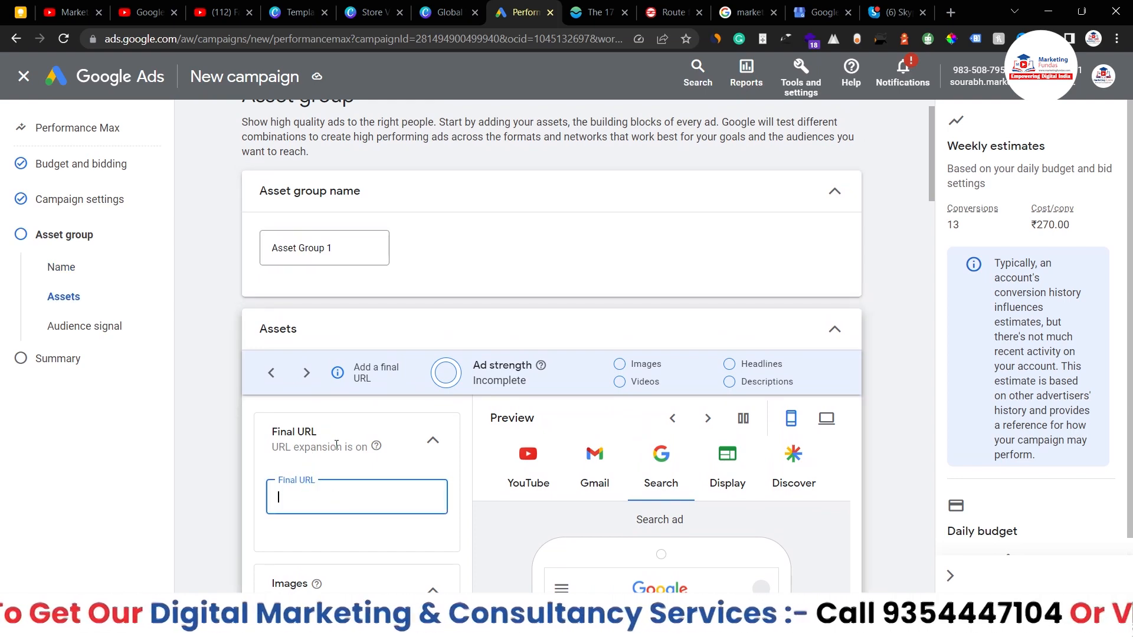
scroll(334, 420, "up", 1)
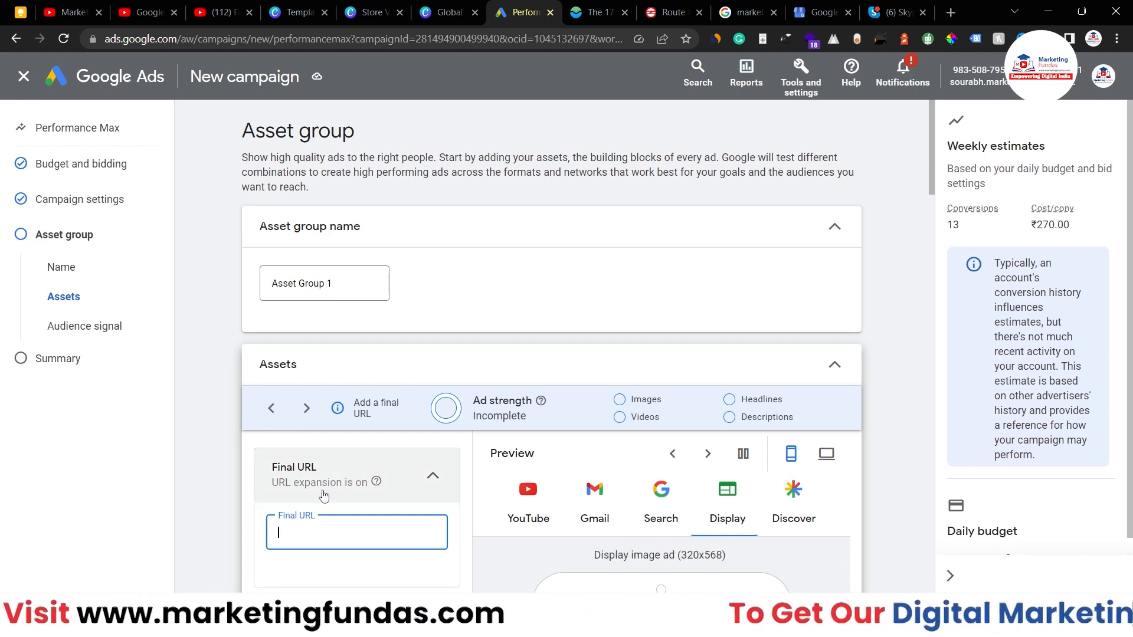
scroll(323, 496, "down", 2)
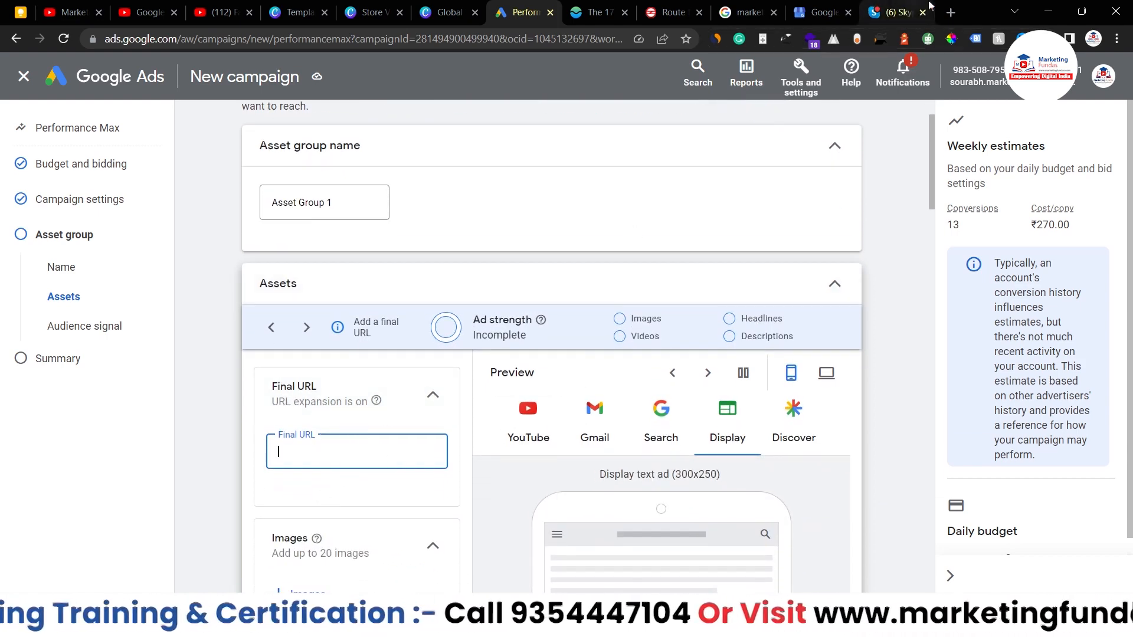
left_click(950, 12)
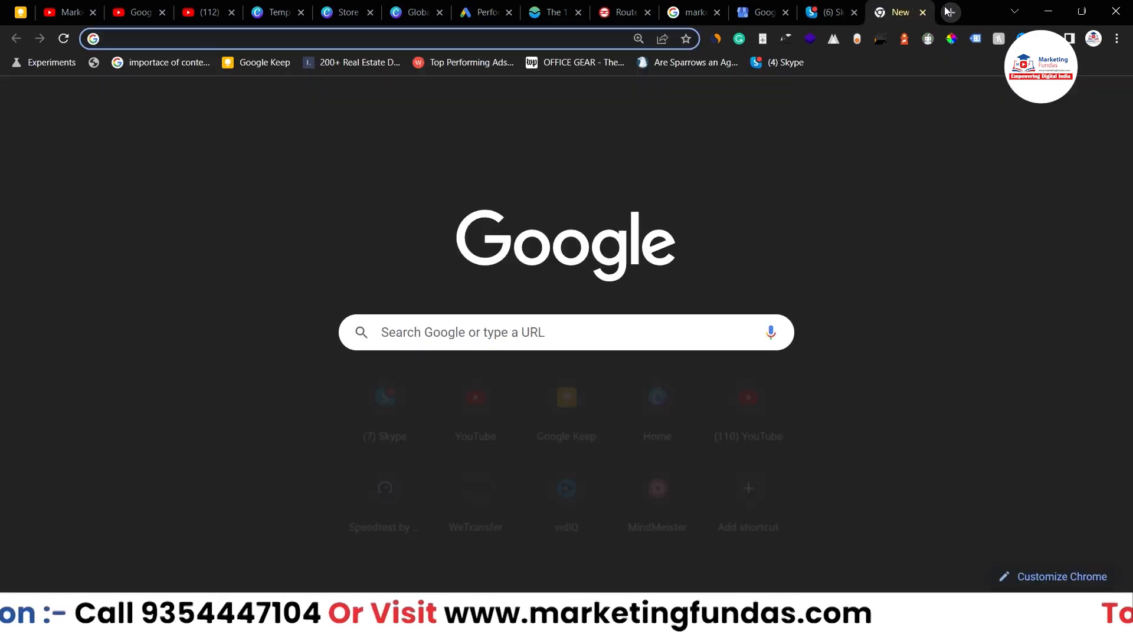
type("markw")
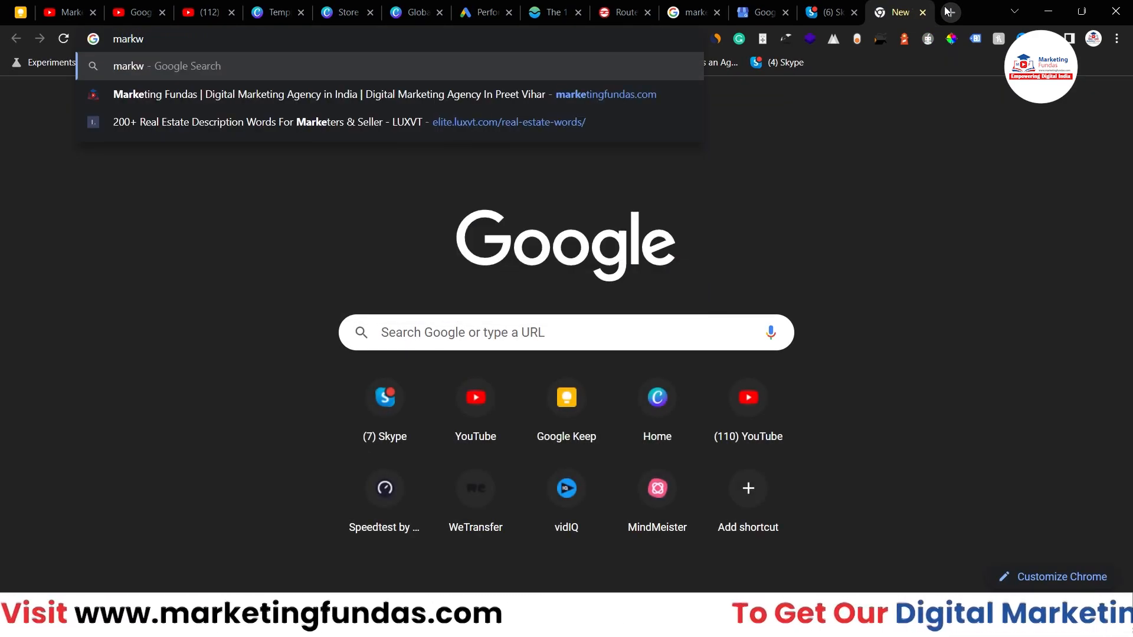
key("BackSpace")
type("etingfundas.com")
key("Return")
left_click(243, 37)
key("Return")
left_click(243, 37)
key("ctrl+c")
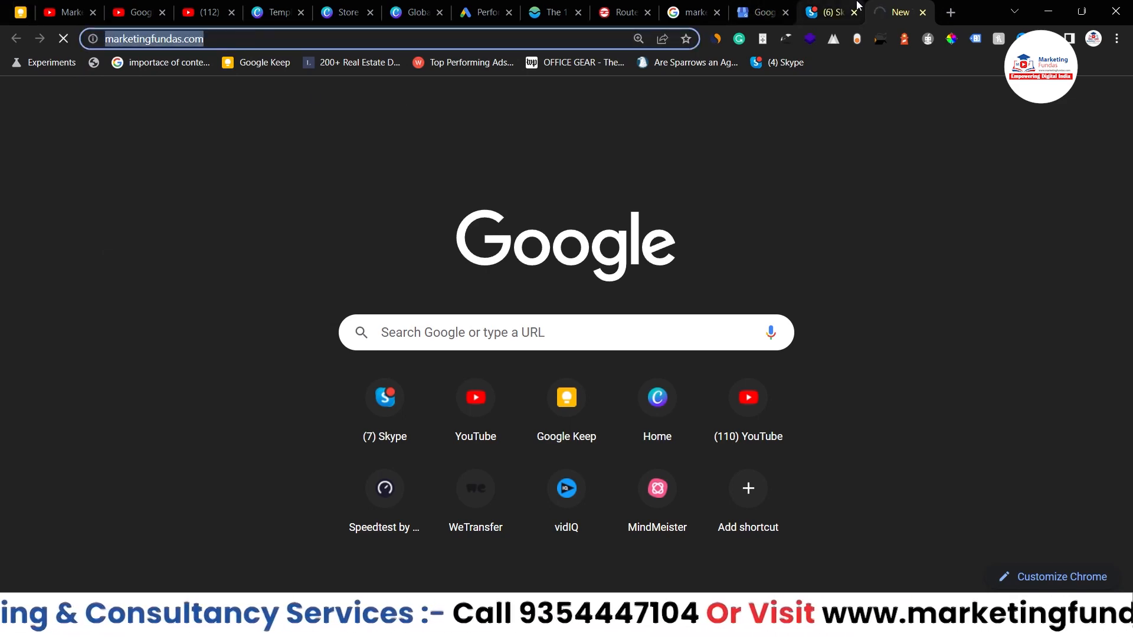
Return to the Google Ads campaign, paste the copied marketingfundas.com address as the final URL, and continue past the disconnection notice
left_click(831, 8)
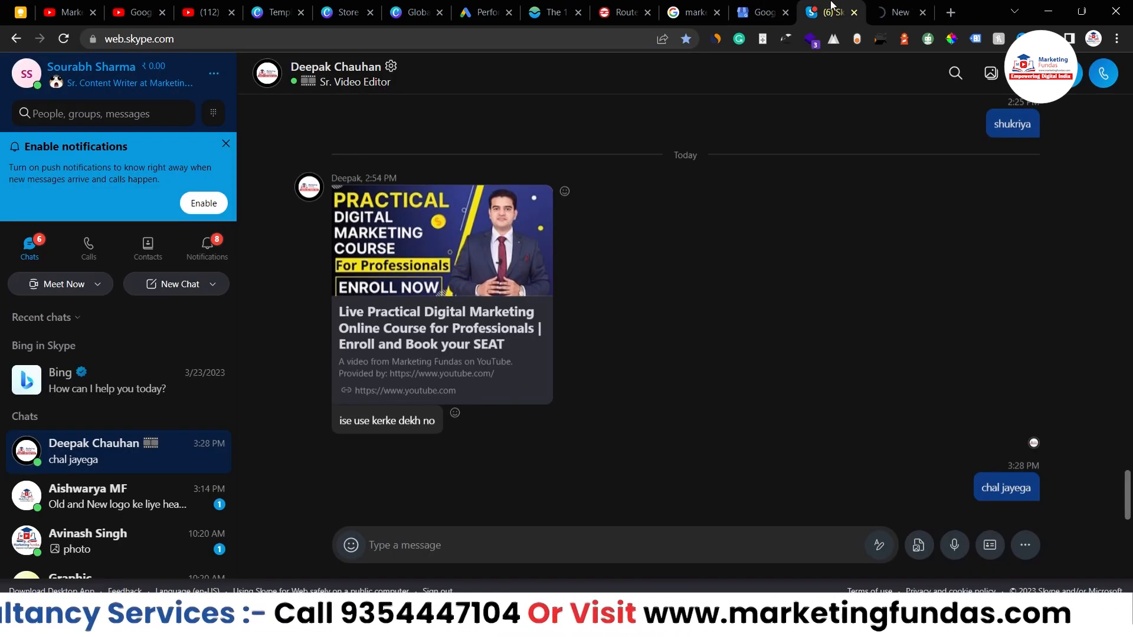
left_click(697, 7)
left_click(628, 8)
left_click(487, 11)
key("ctrl+v")
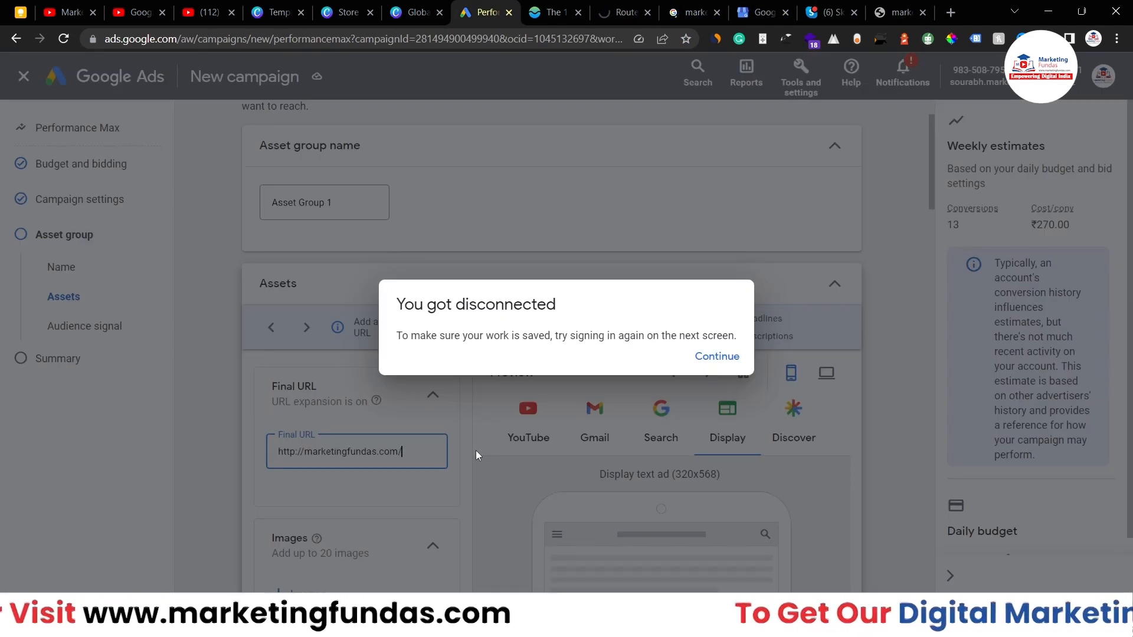
left_click(715, 355)
Examine the suggested images and the options for adding images and logos to the asset group
scroll(467, 299, "up", 2)
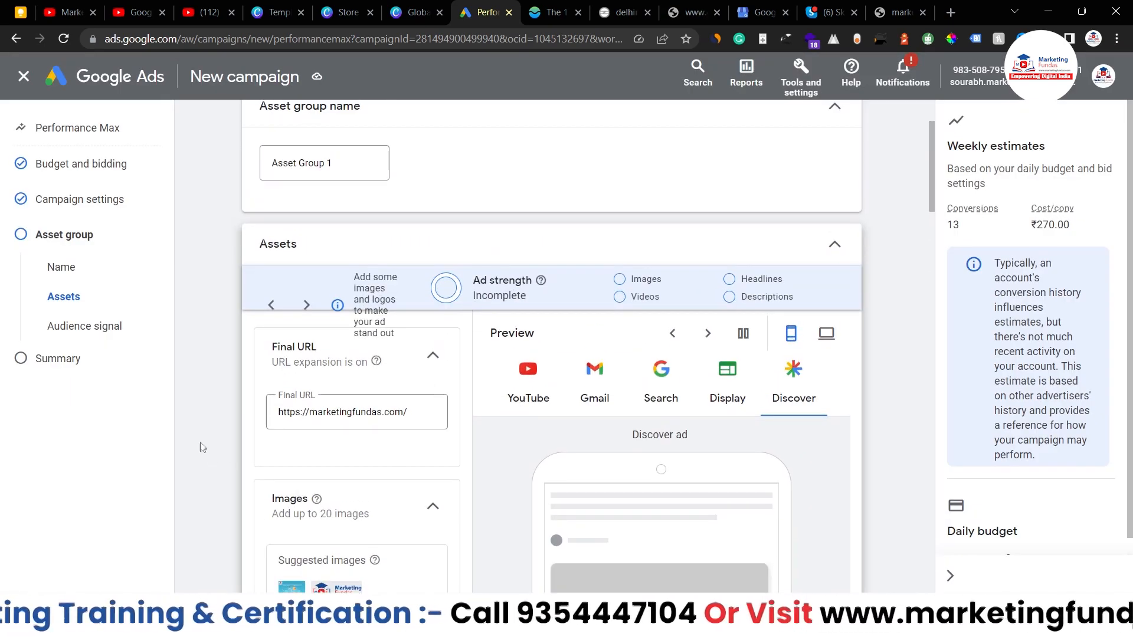
scroll(286, 442, "down", 2)
left_click_drag(285, 441, 335, 439)
scroll(334, 438, "down", 2)
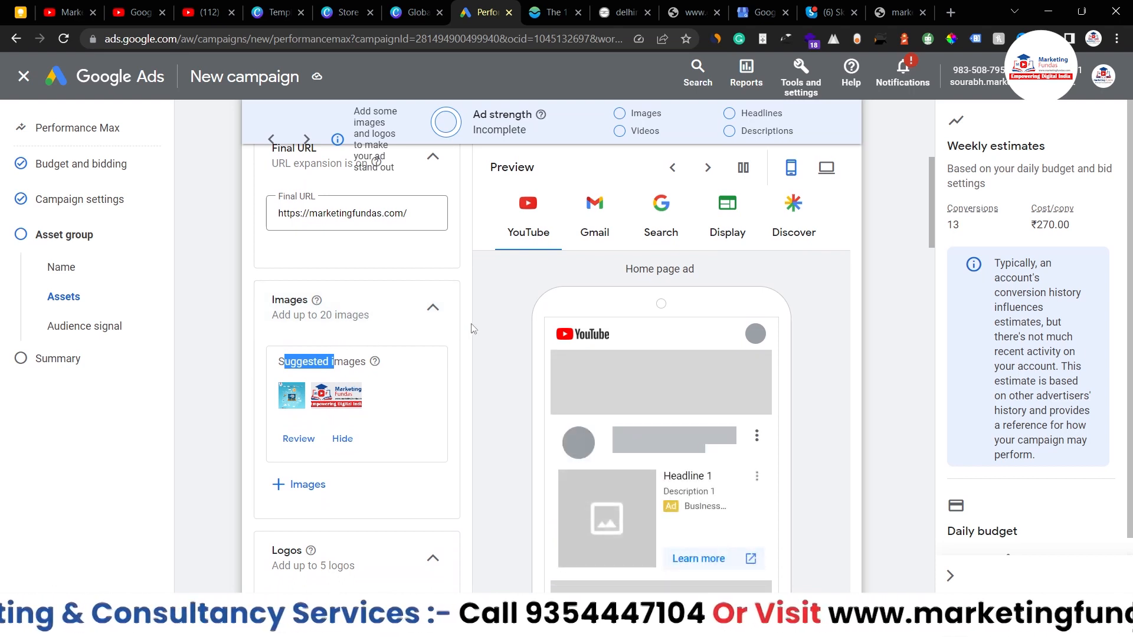
scroll(466, 327, "down", 2)
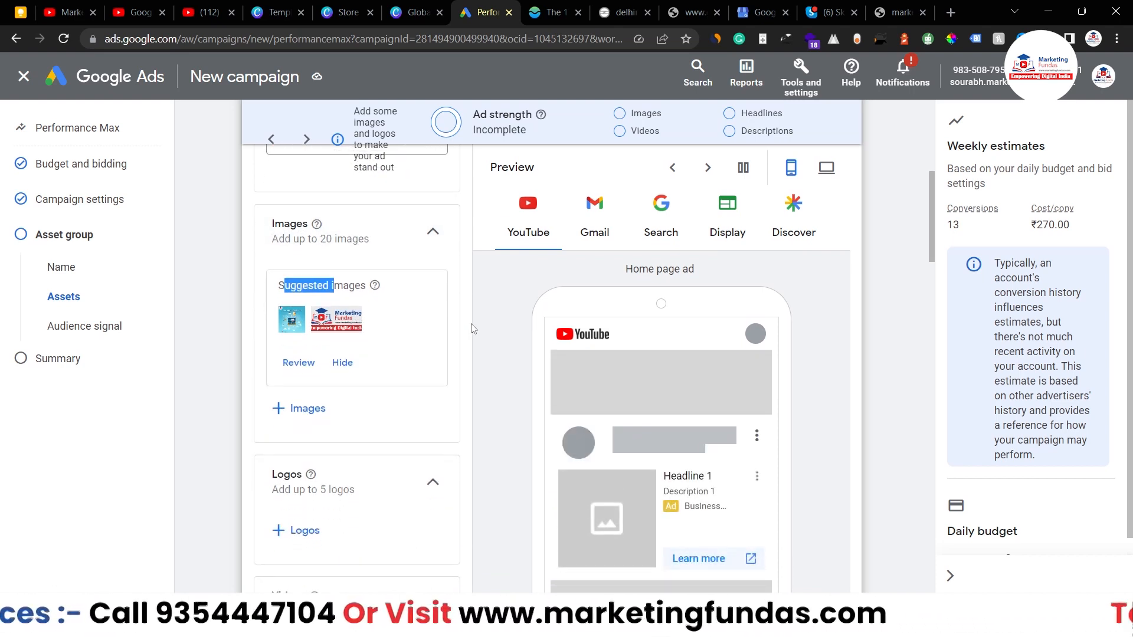